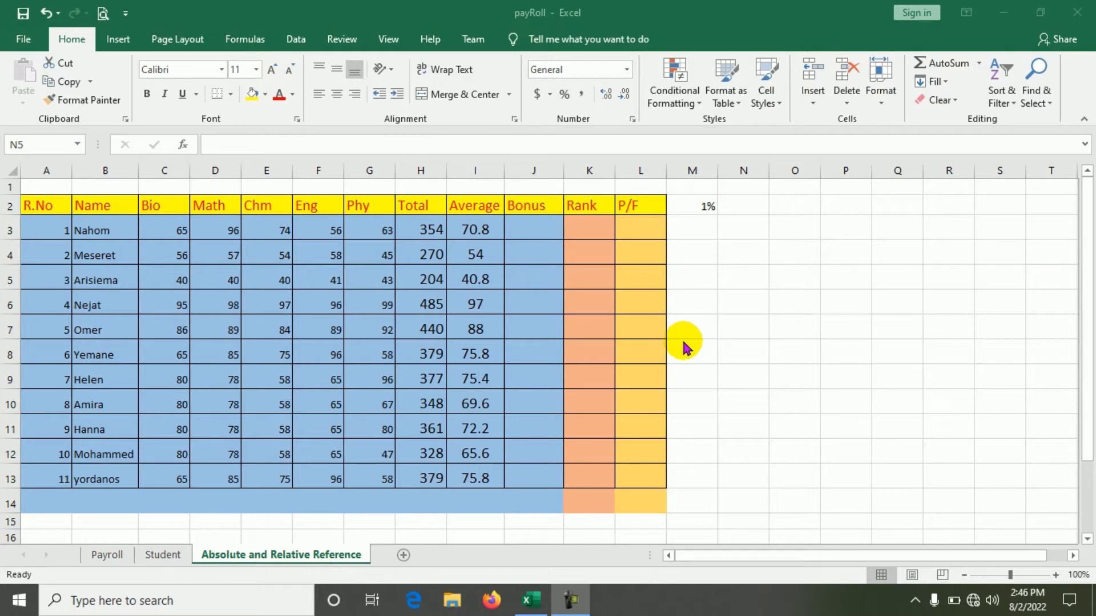
Step: Inspect the total formula in H3 and the mark cells it refers to
click(434, 232)
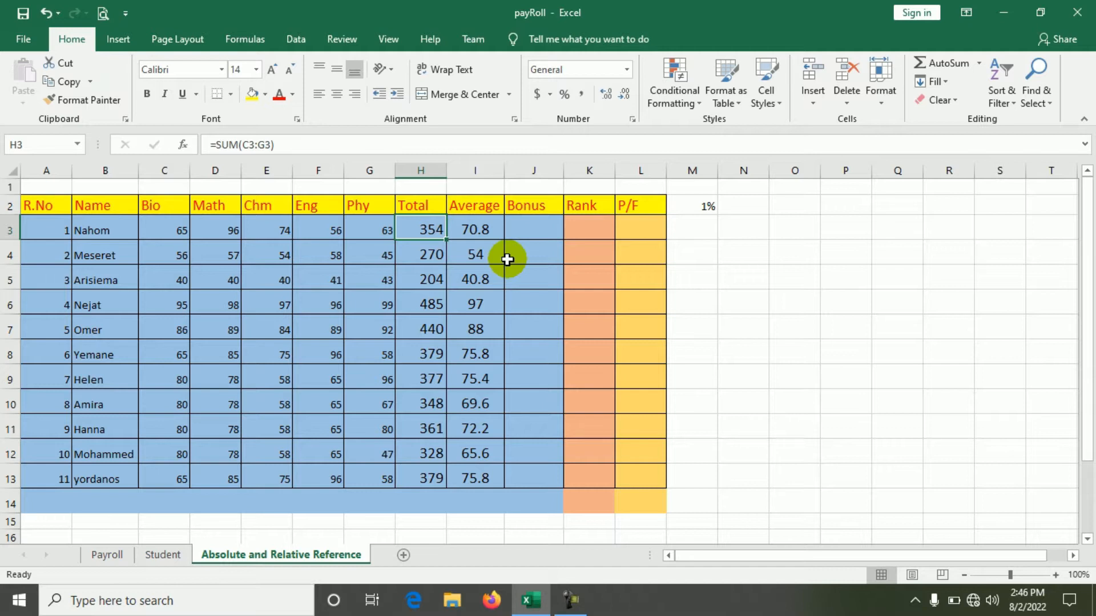
double_click(423, 230)
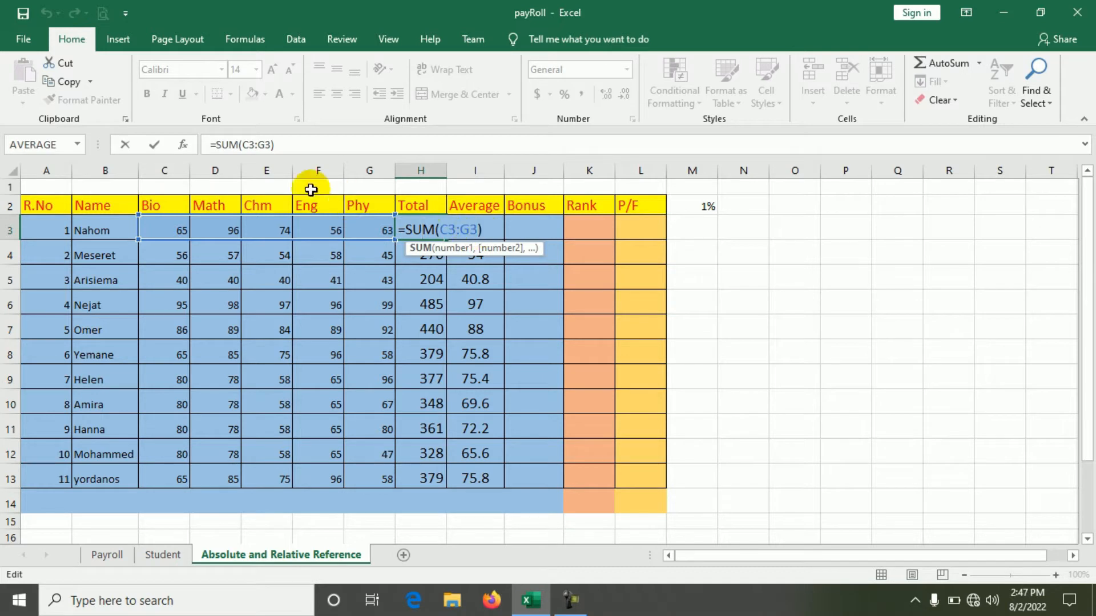
click(154, 148)
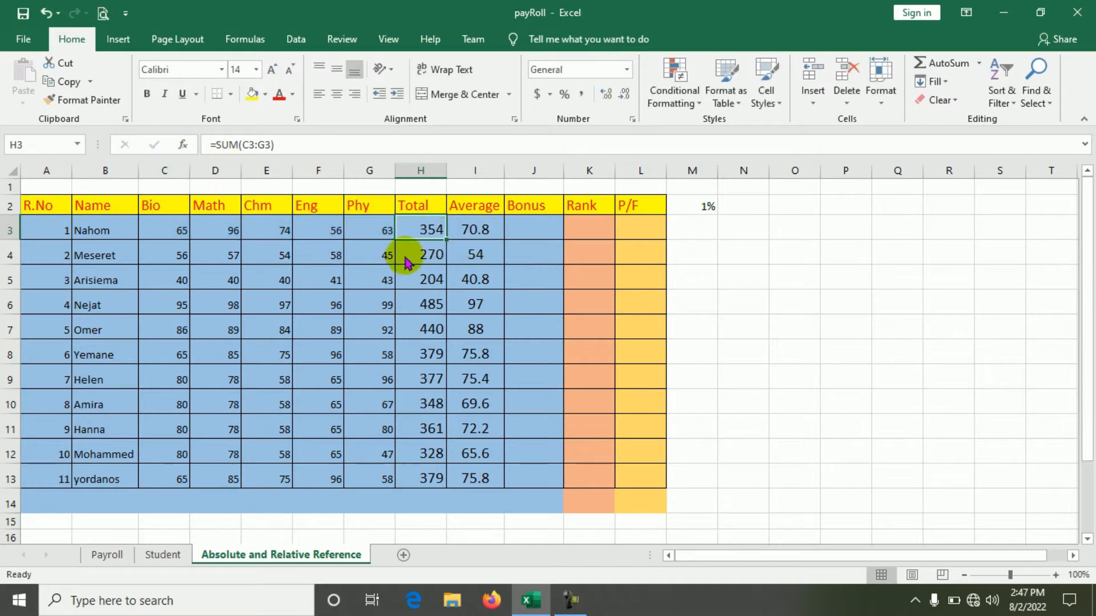
Step: Clear the totals in H4:H13 and refill them by copying the H3 formula down the column
drag(425, 251, 422, 470)
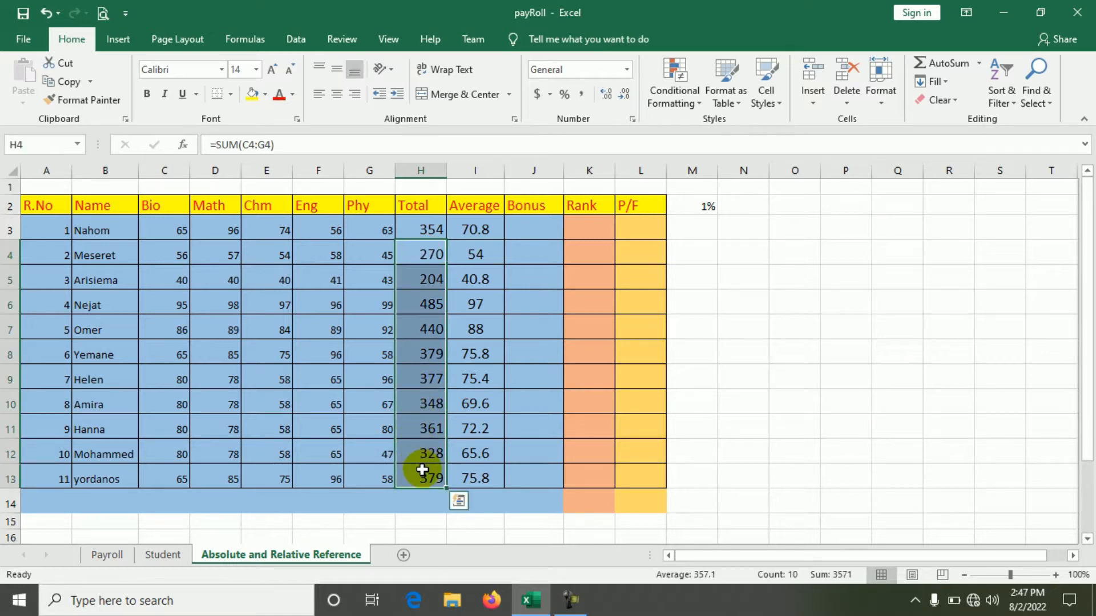
key(Delete)
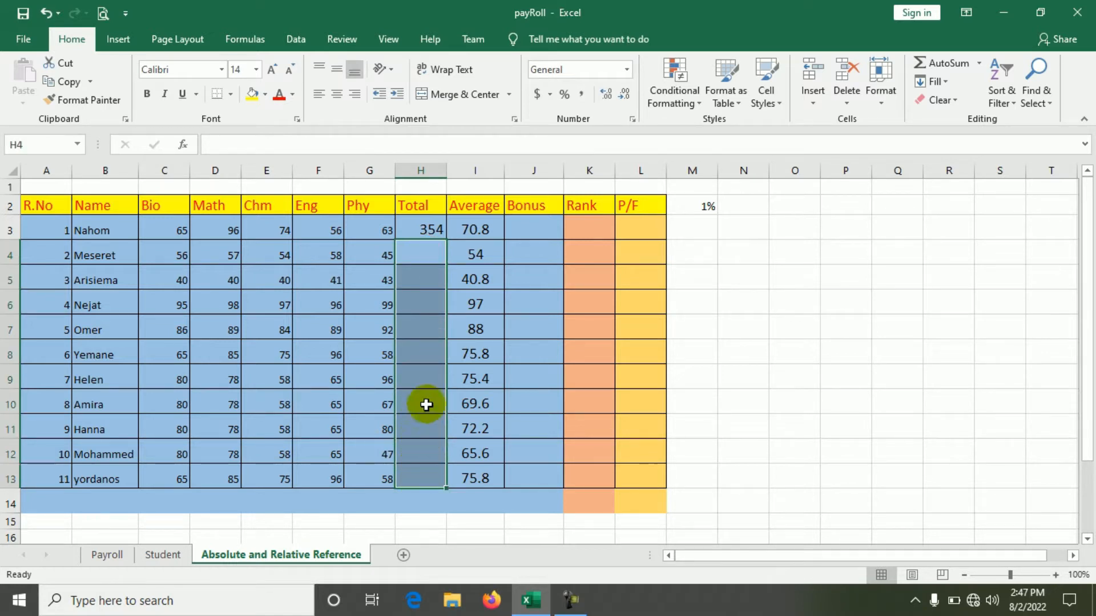
click(418, 230)
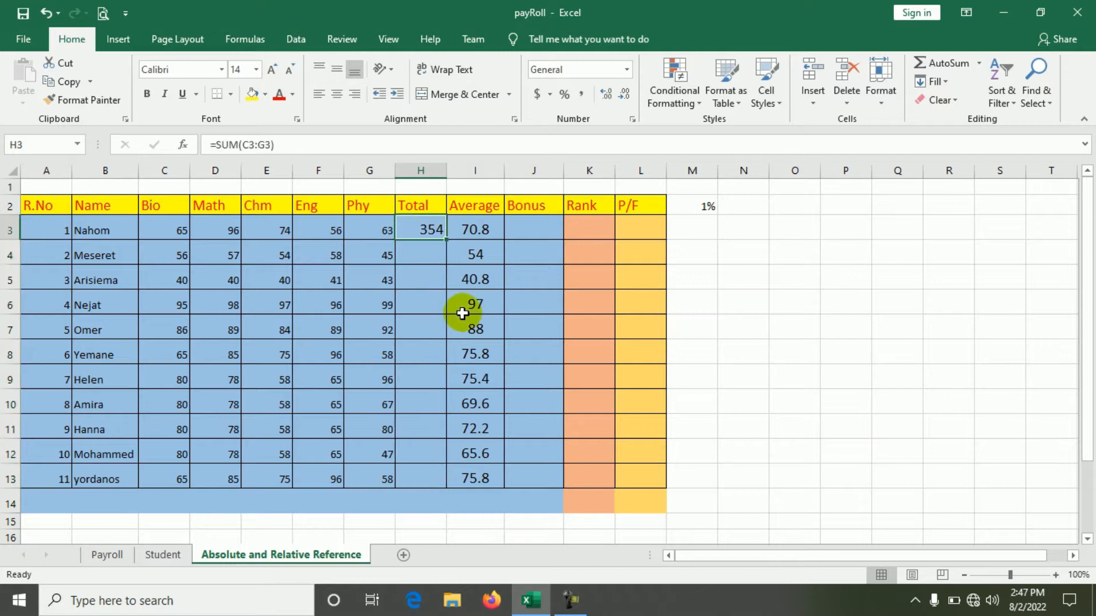
double_click(446, 239)
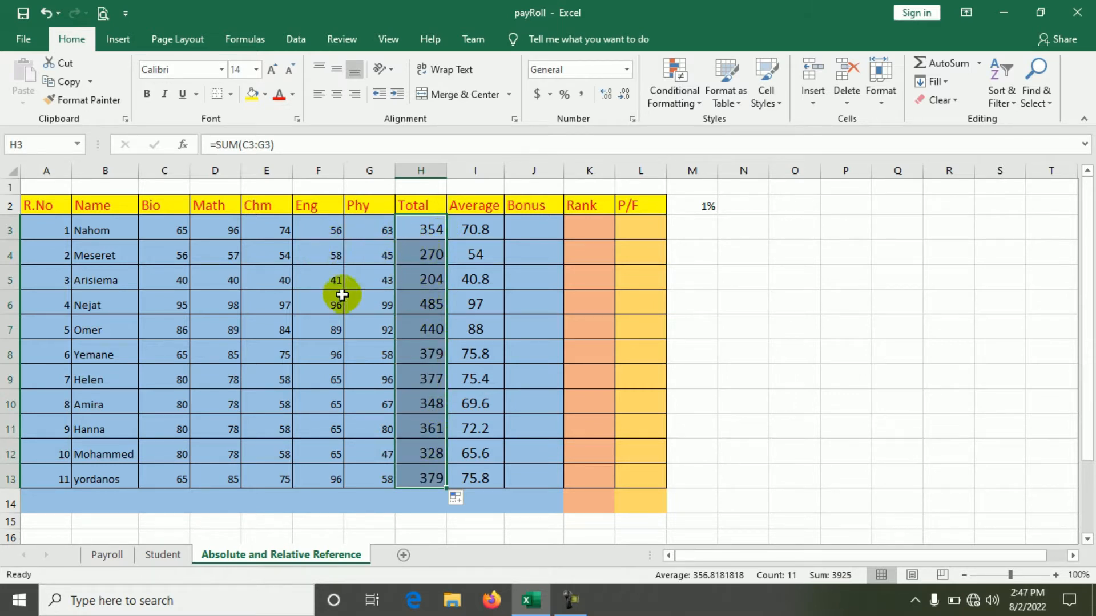
Step: Compare the cell references in the total formulas of H3 and H7
click(437, 231)
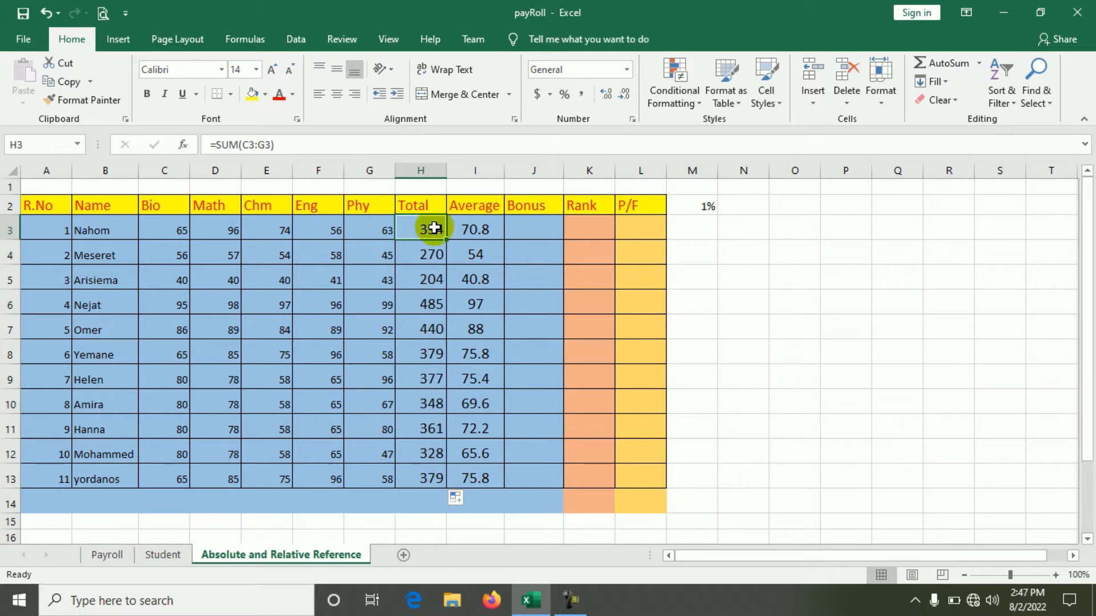
double_click(437, 231)
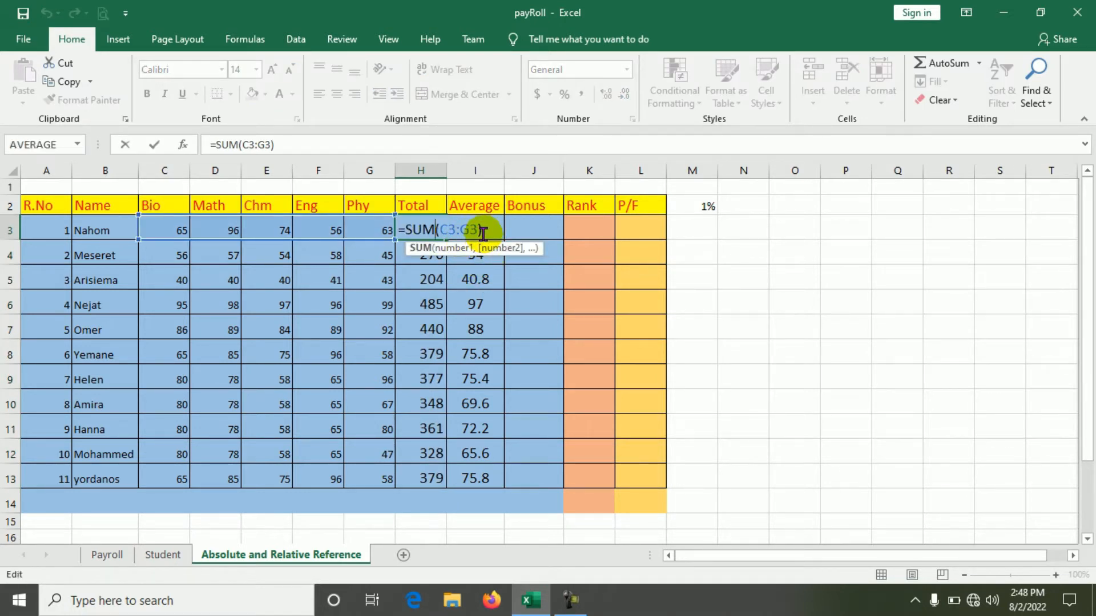
click(155, 144)
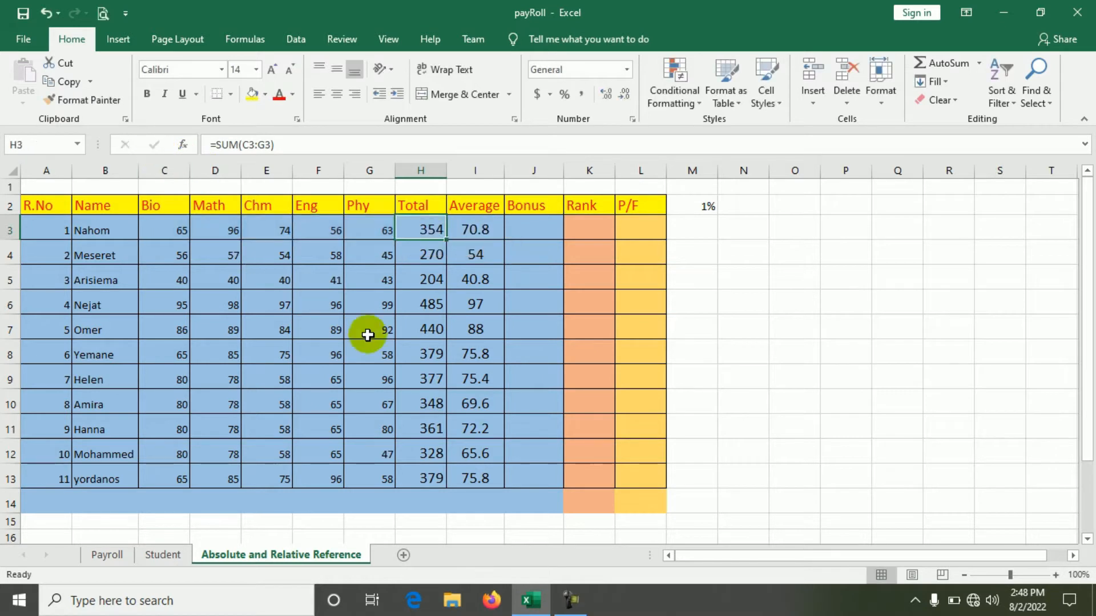
double_click(429, 329)
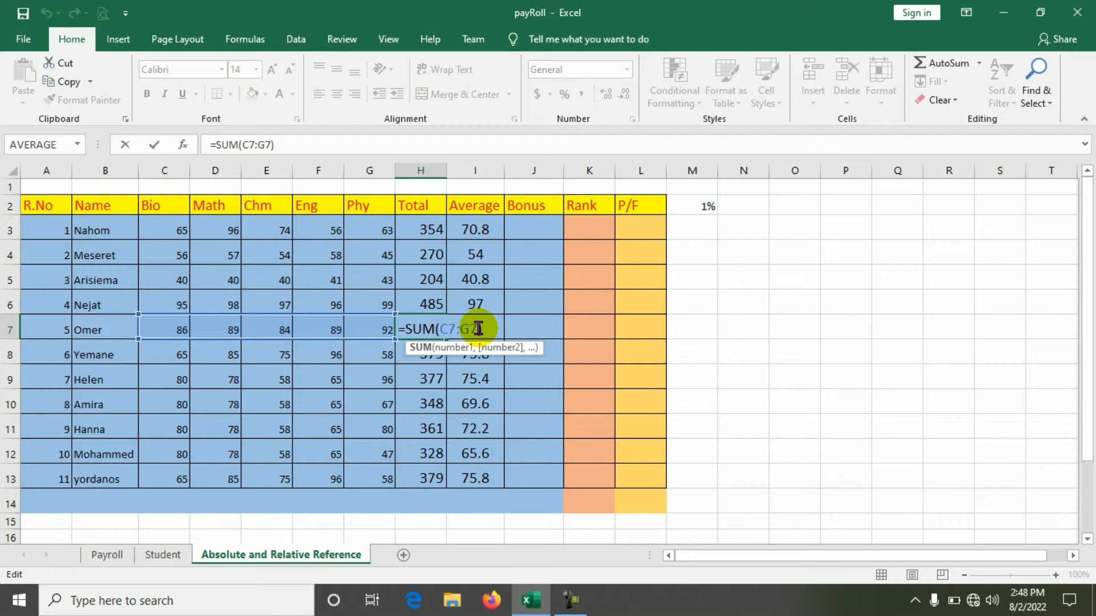
click(154, 146)
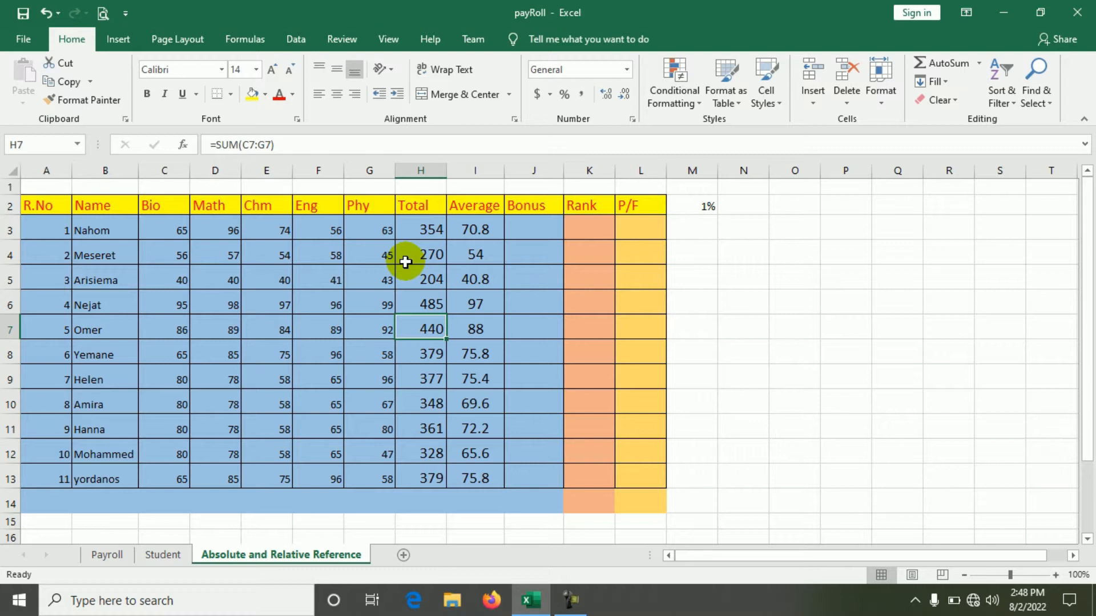
Step: Copy the total formula from H5 into Rank cell K11
click(429, 279)
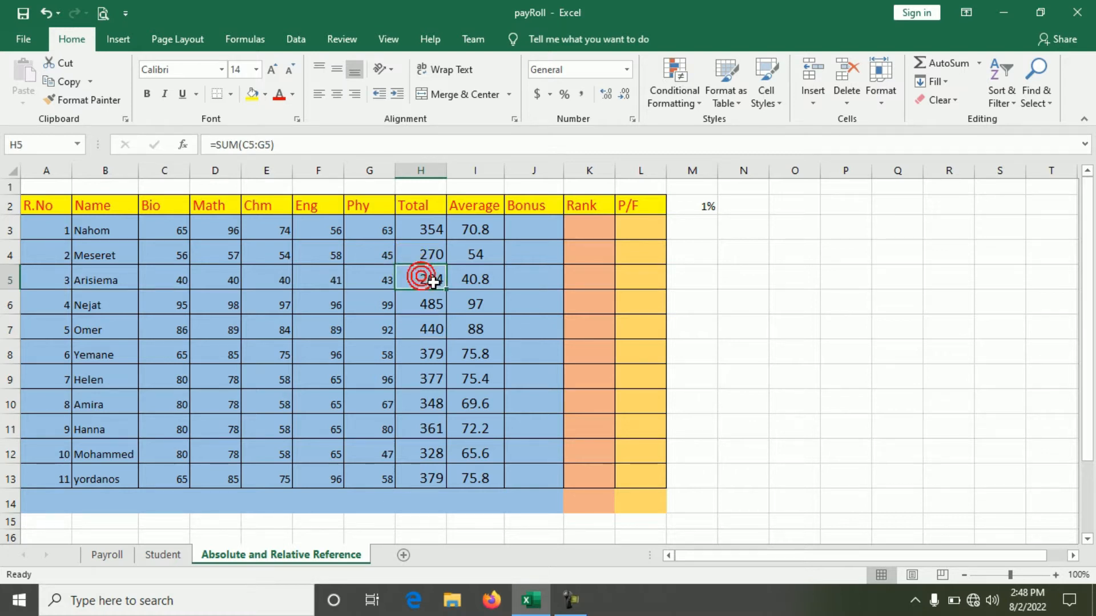
key(ctrl+c)
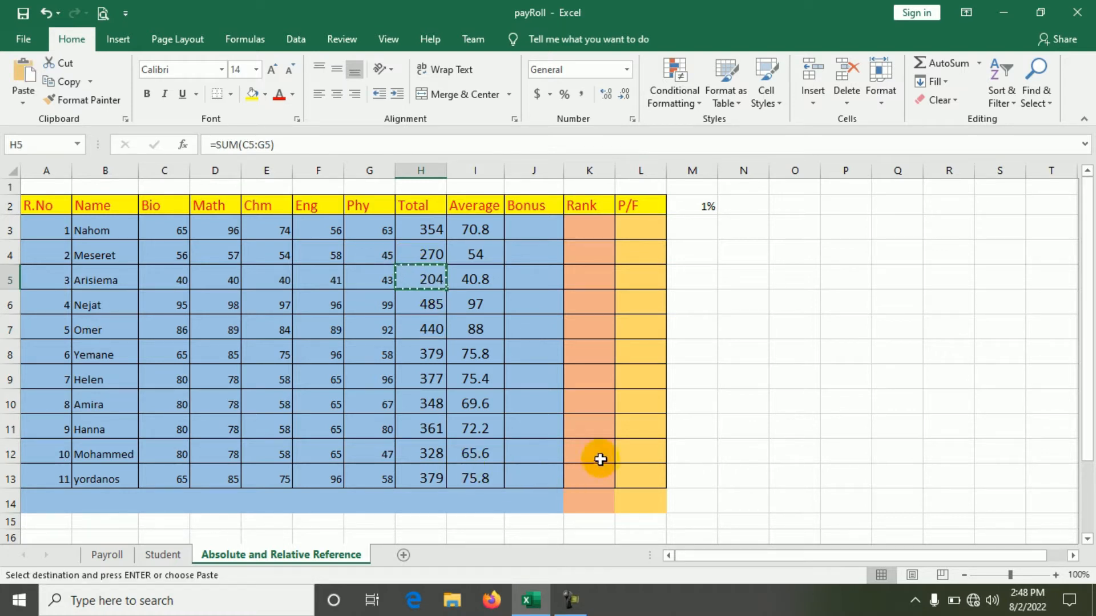
click(591, 427)
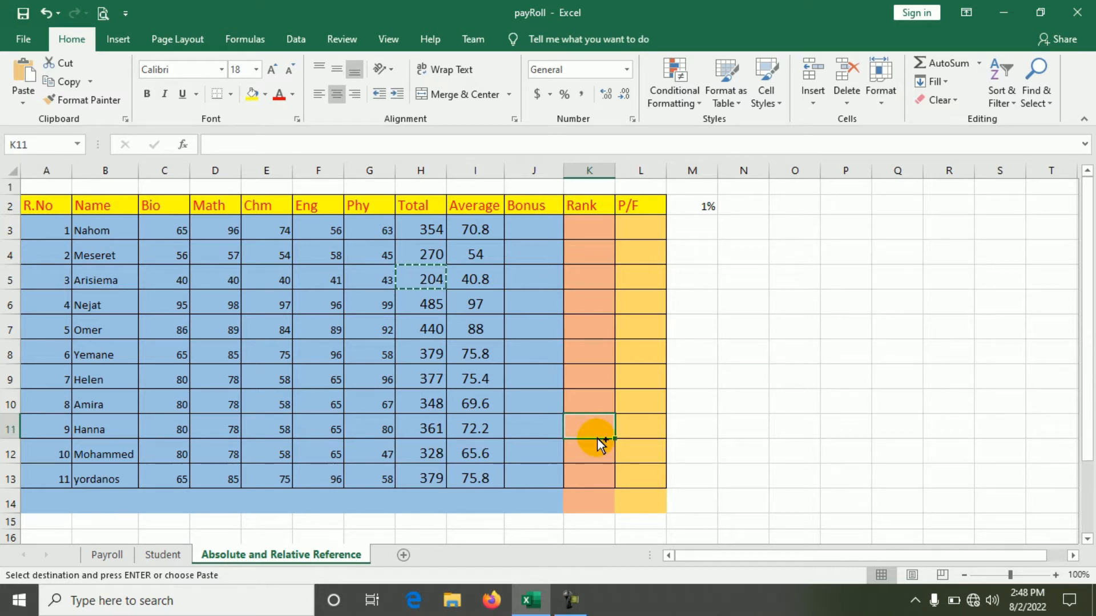
key(ctrl+v)
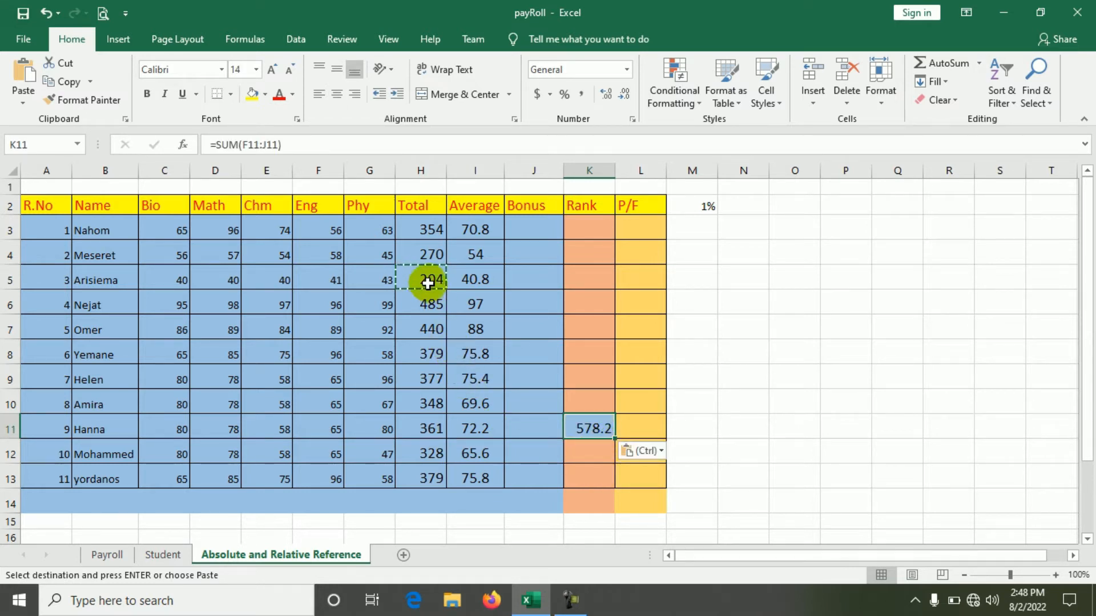
Step: Check the cell range in the formula pasted into K11, and clear the cell's contents
click(595, 430)
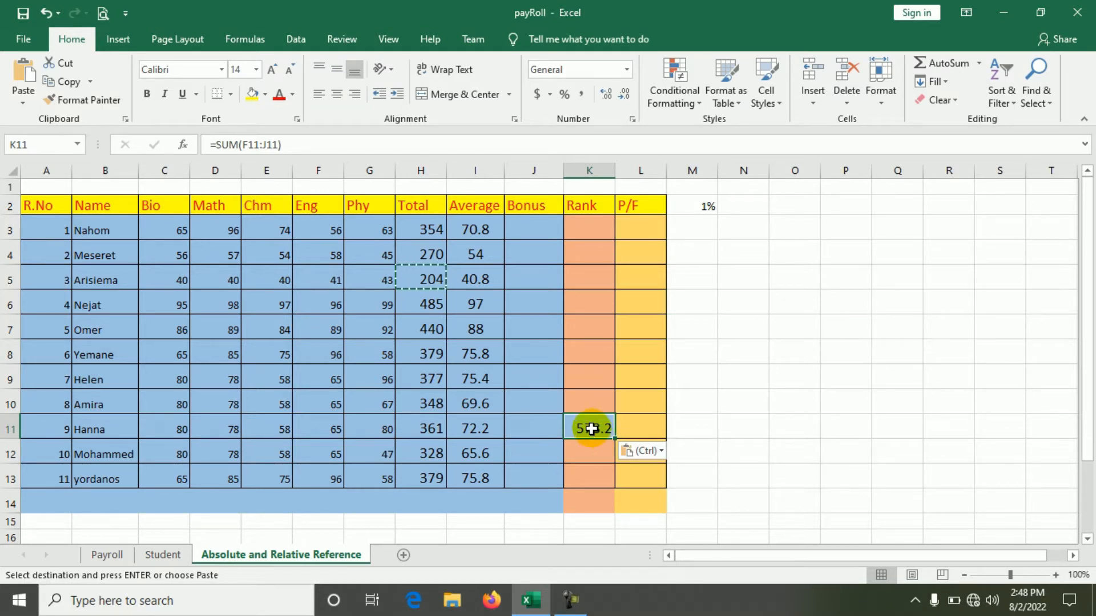
double_click(591, 429)
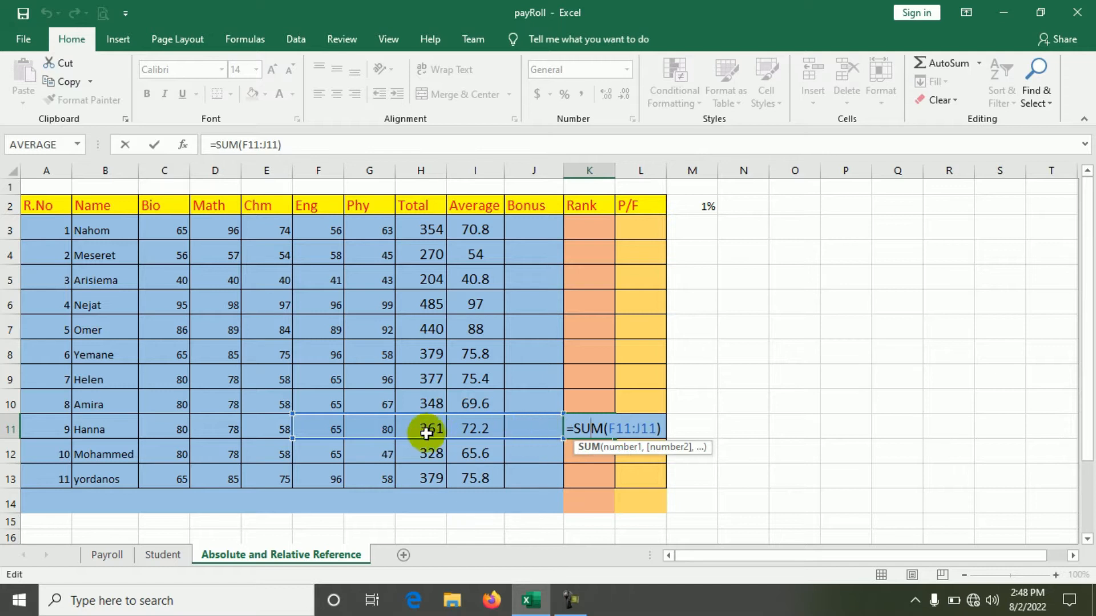
click(646, 430)
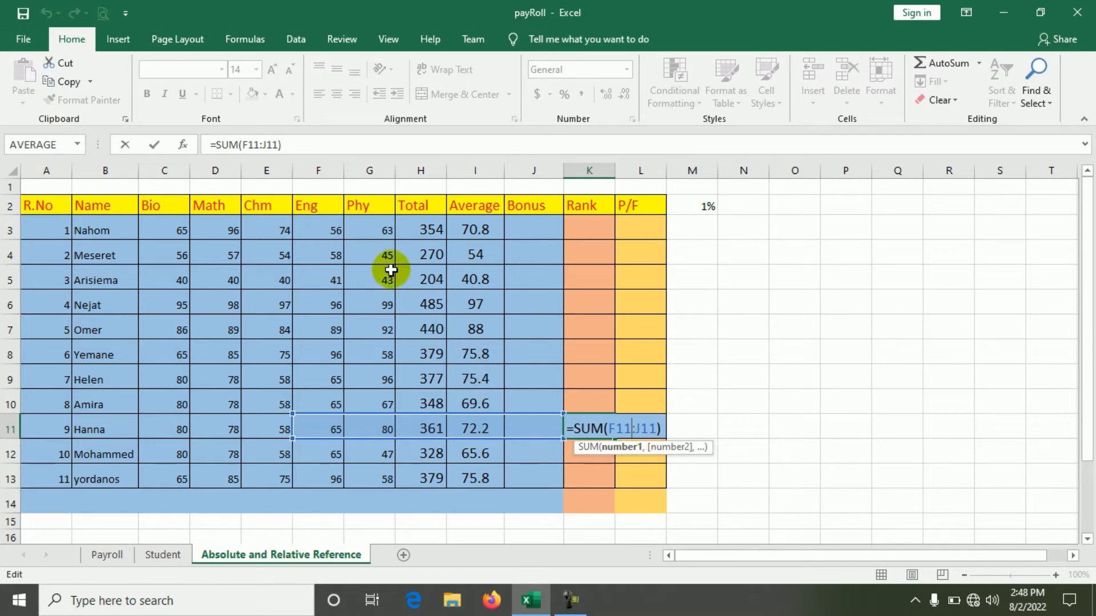
click(151, 146)
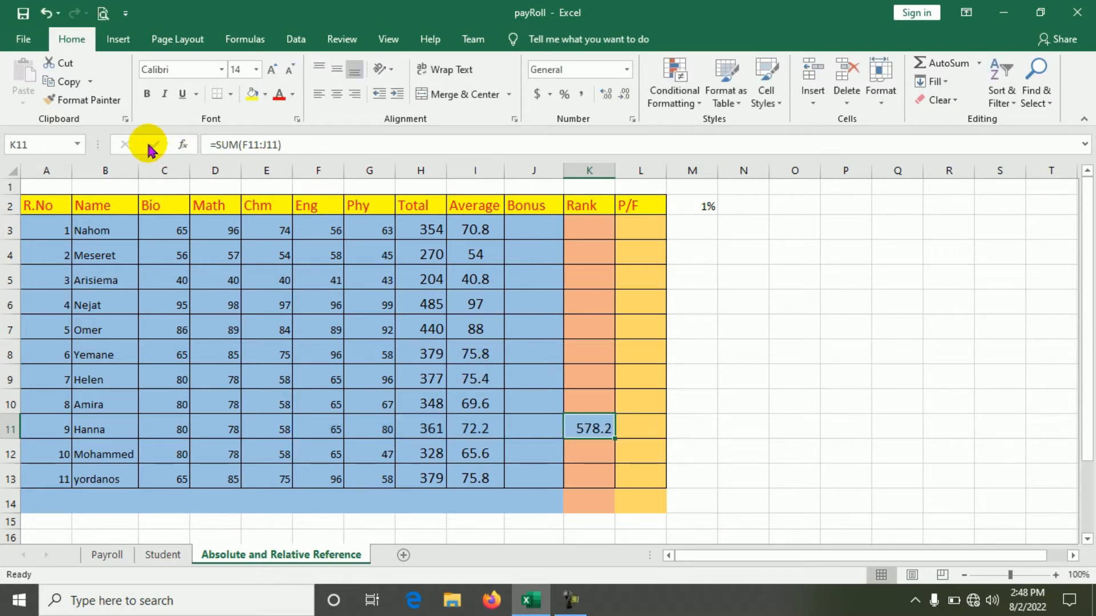
click(589, 425)
key(Delete)
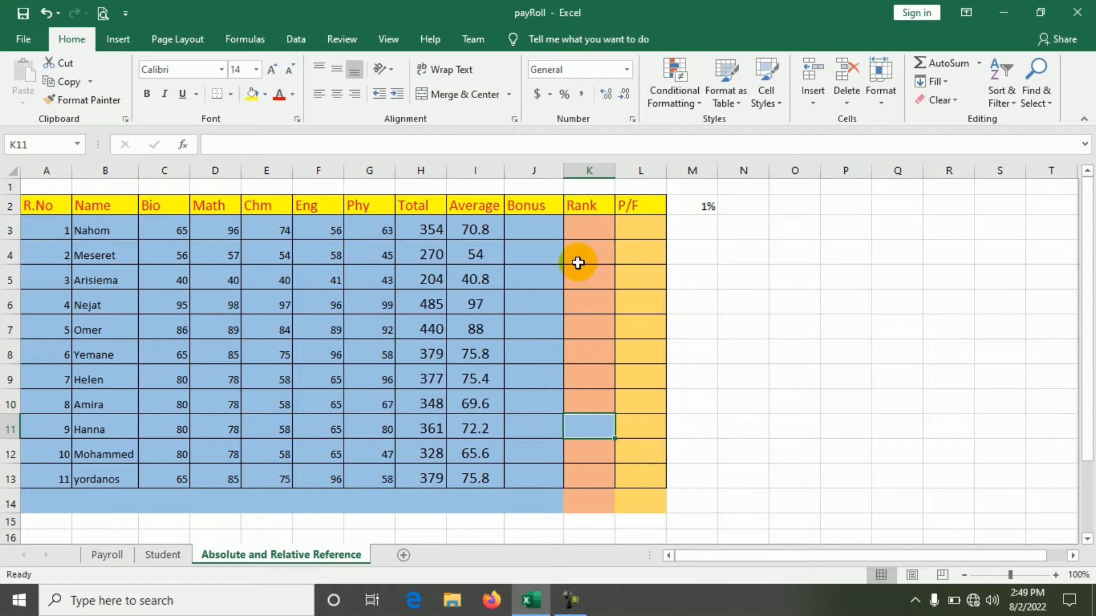
Step: Examine the Bonus column and the percentage in M2 that the bonus is based on
click(540, 207)
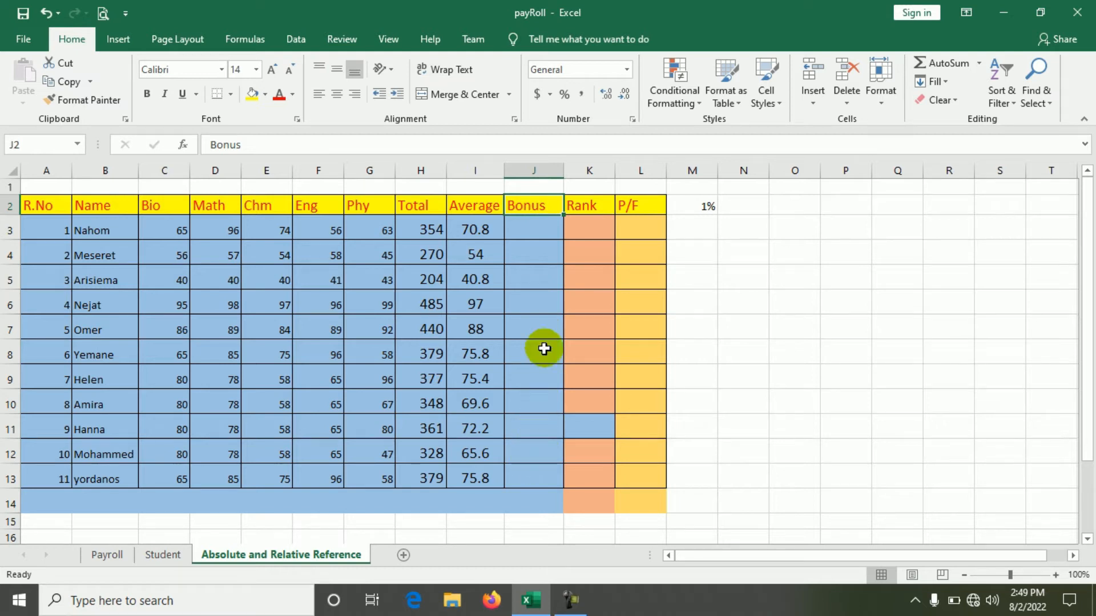
click(543, 227)
click(707, 211)
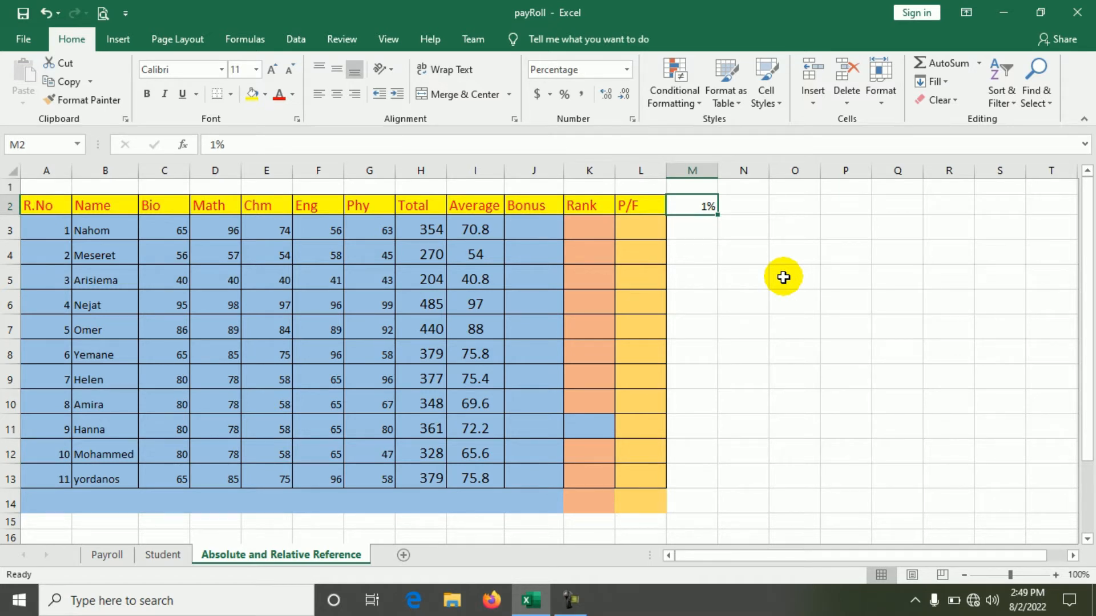
ctrl+scroll(781, 277, up, 4)
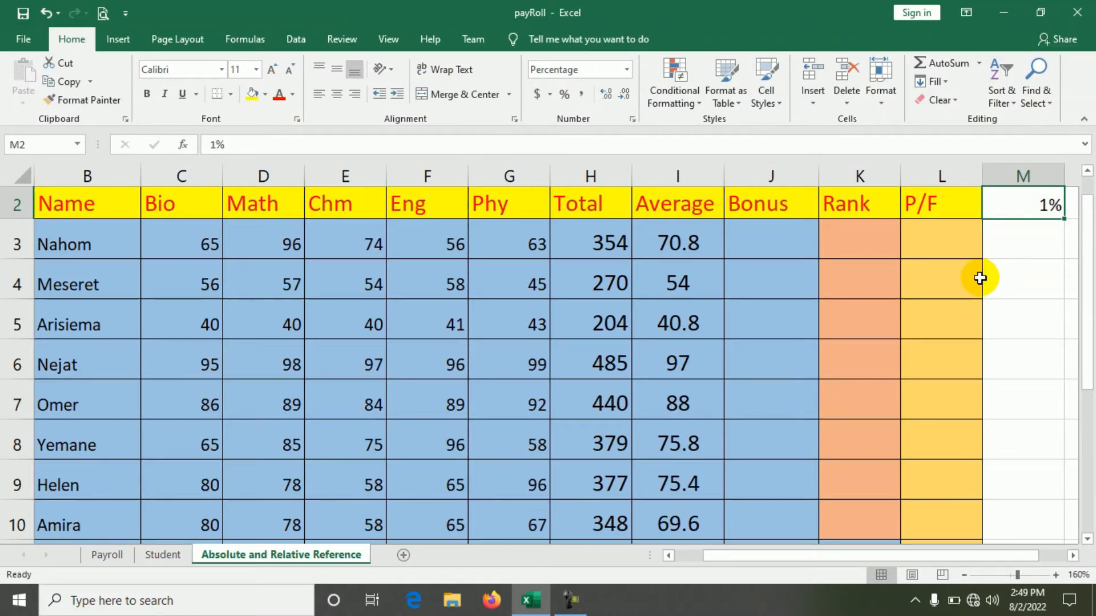
Step: Enter the bonus formula =H3*M2+H3 in J3, adding the M2 percentage of the total to the total
click(773, 237)
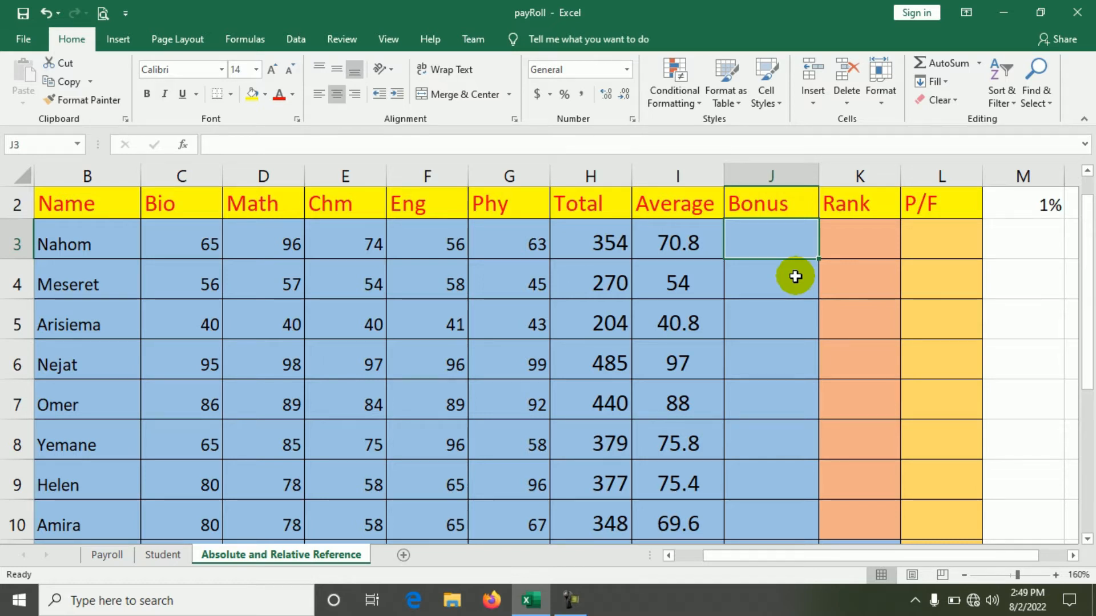
text(=)
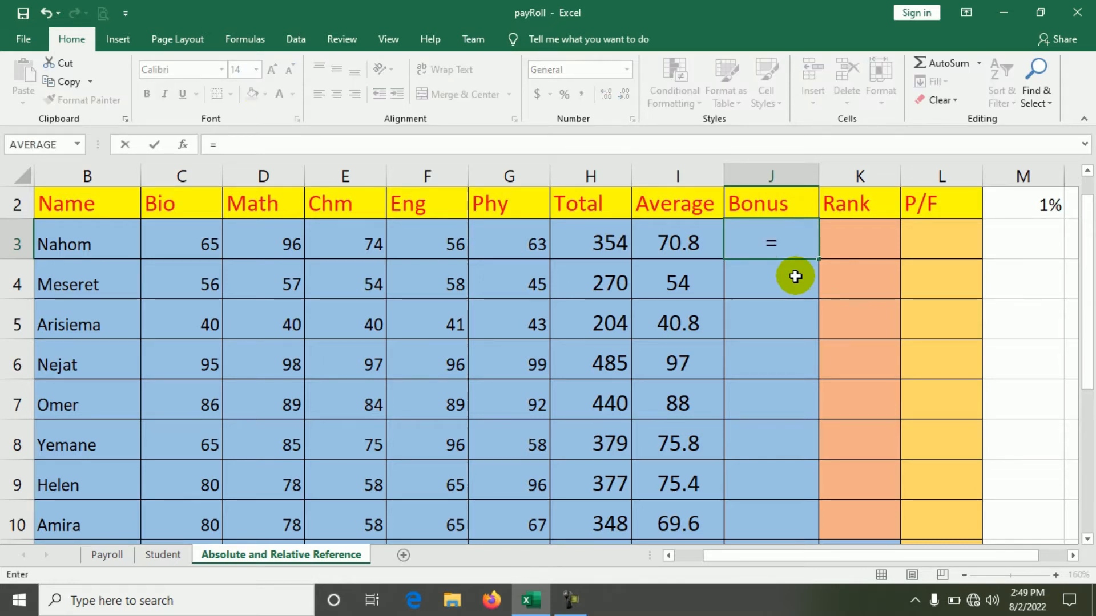
click(608, 243)
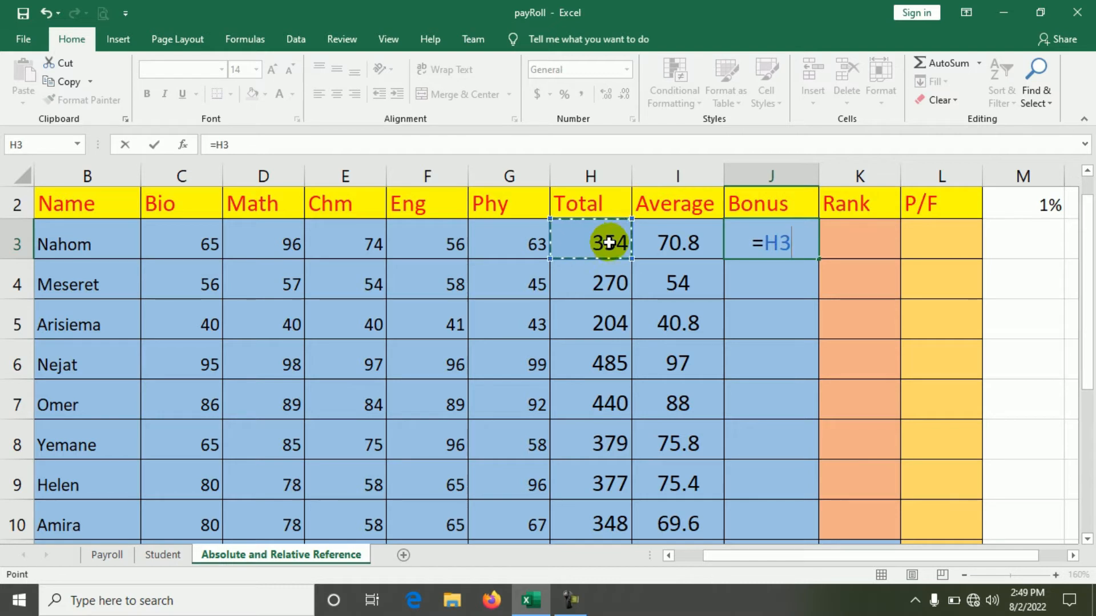
text(*)
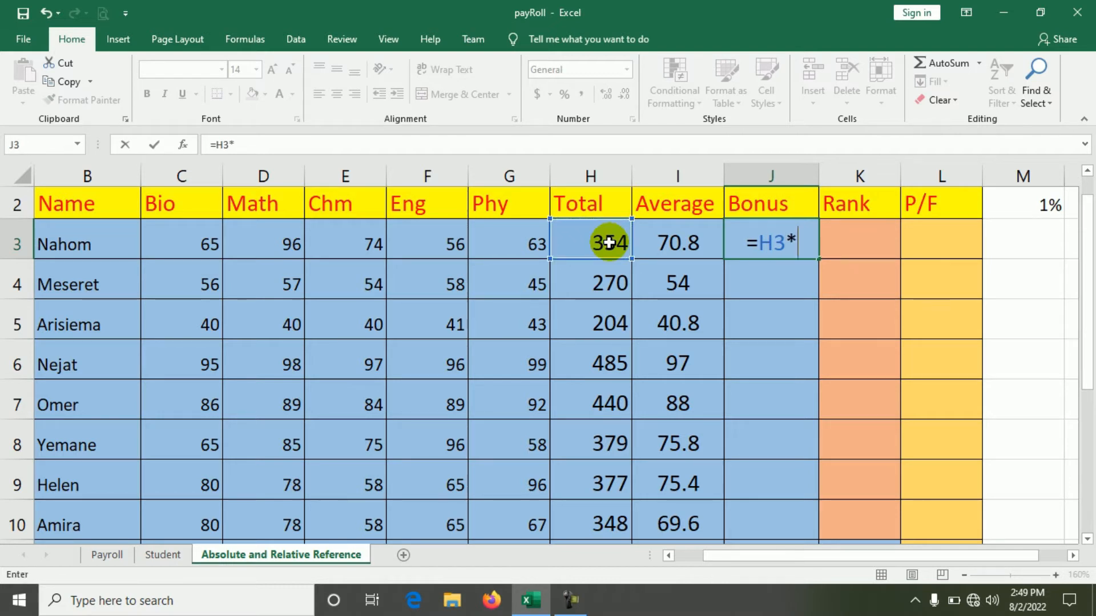
click(1051, 205)
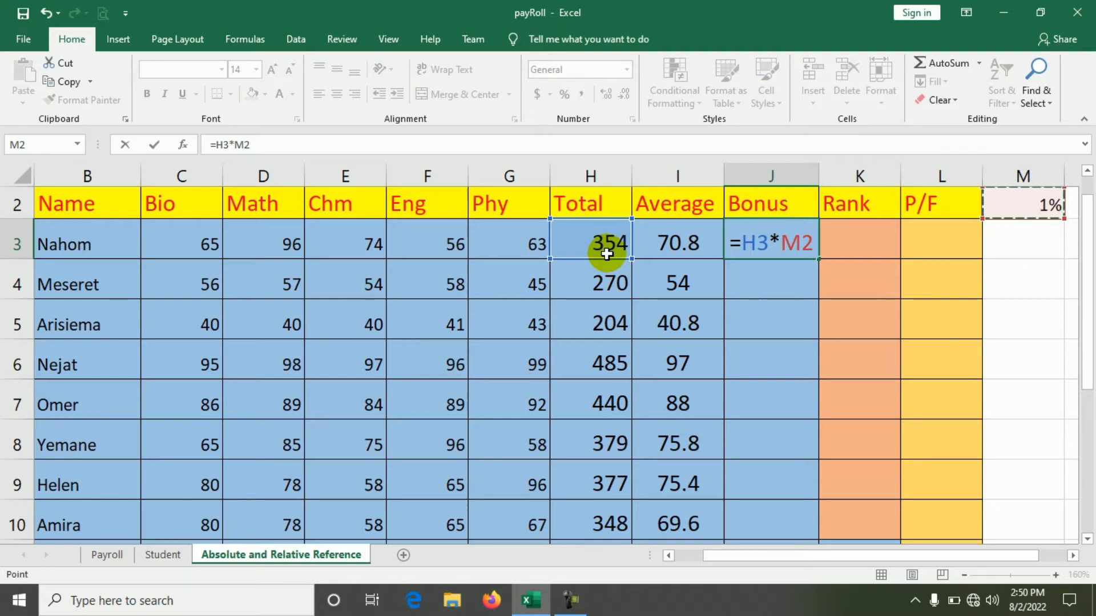
text(+)
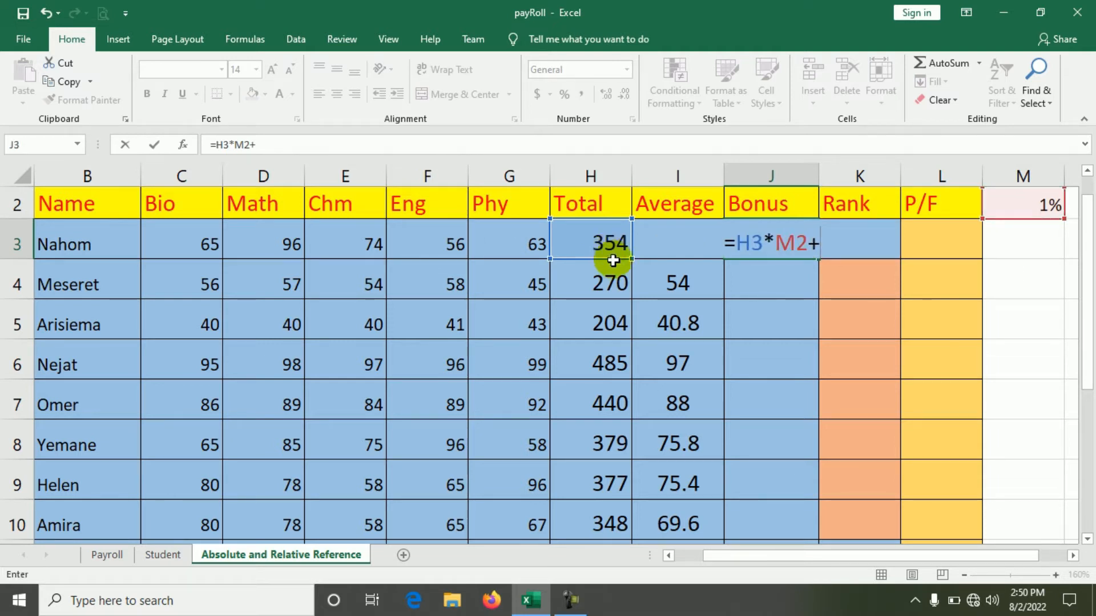
click(600, 234)
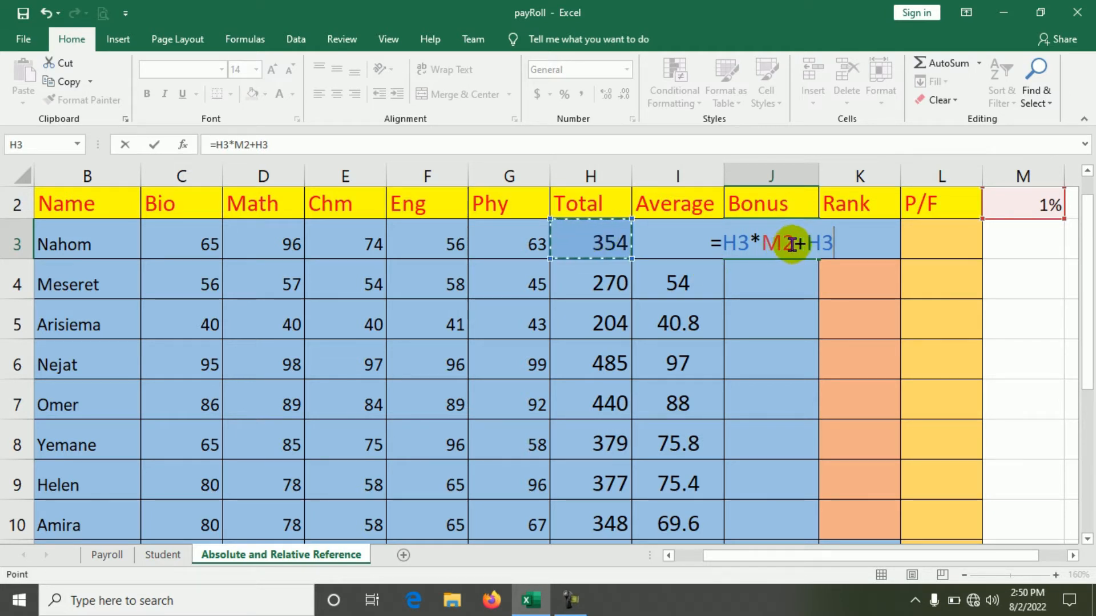
drag(792, 243, 724, 243)
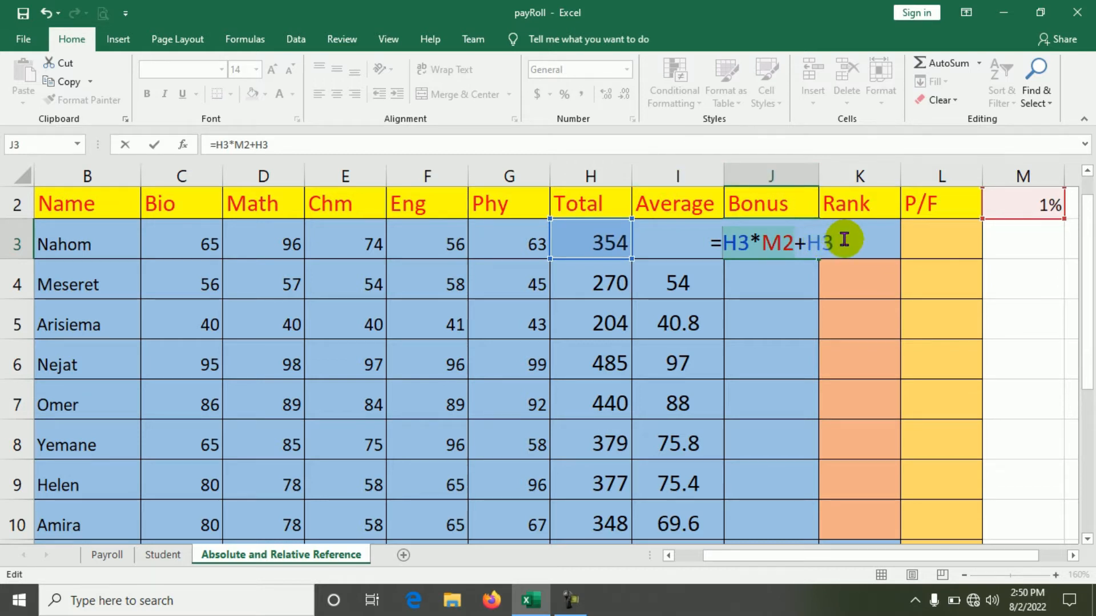
click(154, 145)
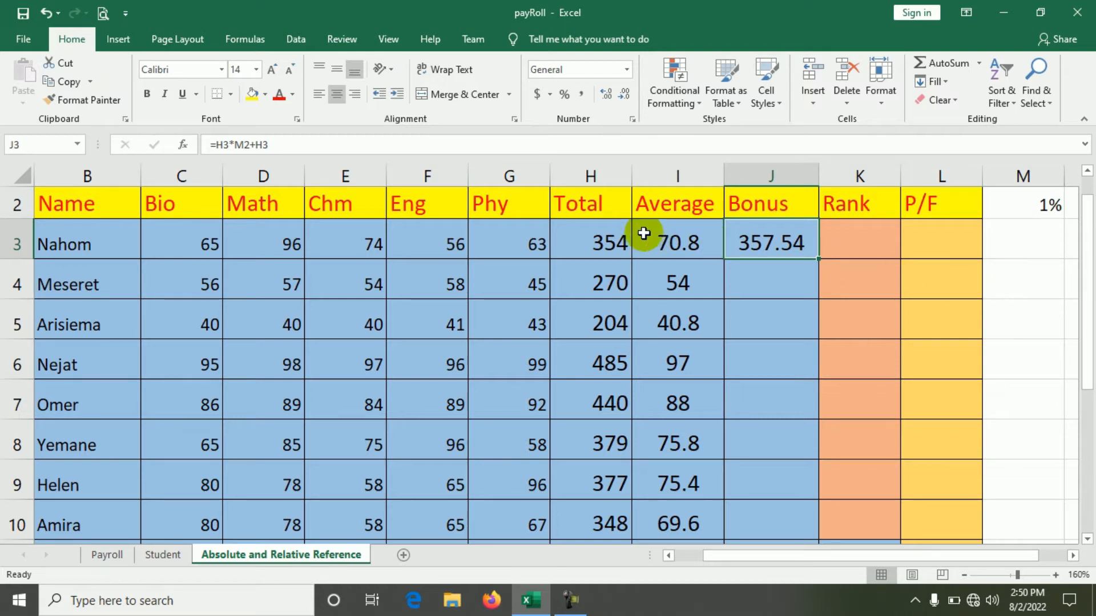
Step: Calculate the bonus amount alone with the formula =H3*M2 in M4, and clear M4 after checking it
click(1026, 278)
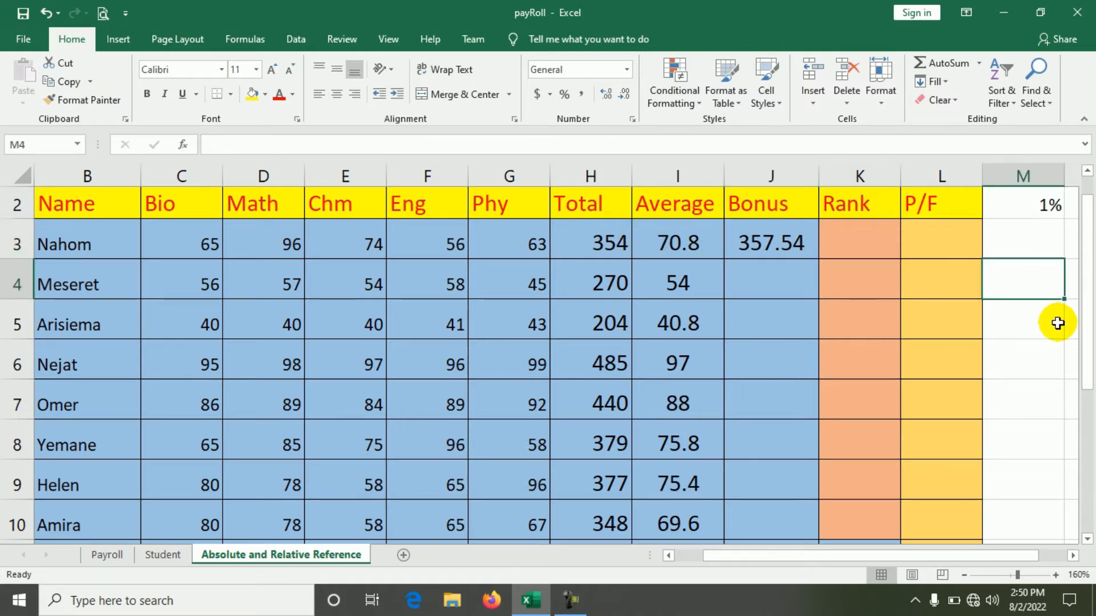
text(=)
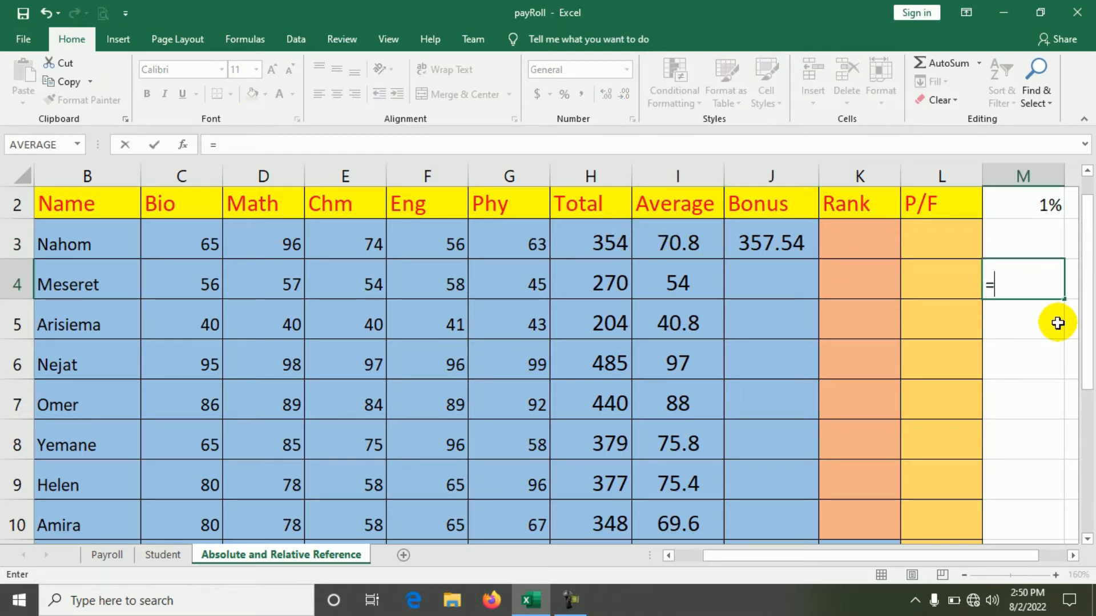
click(590, 242)
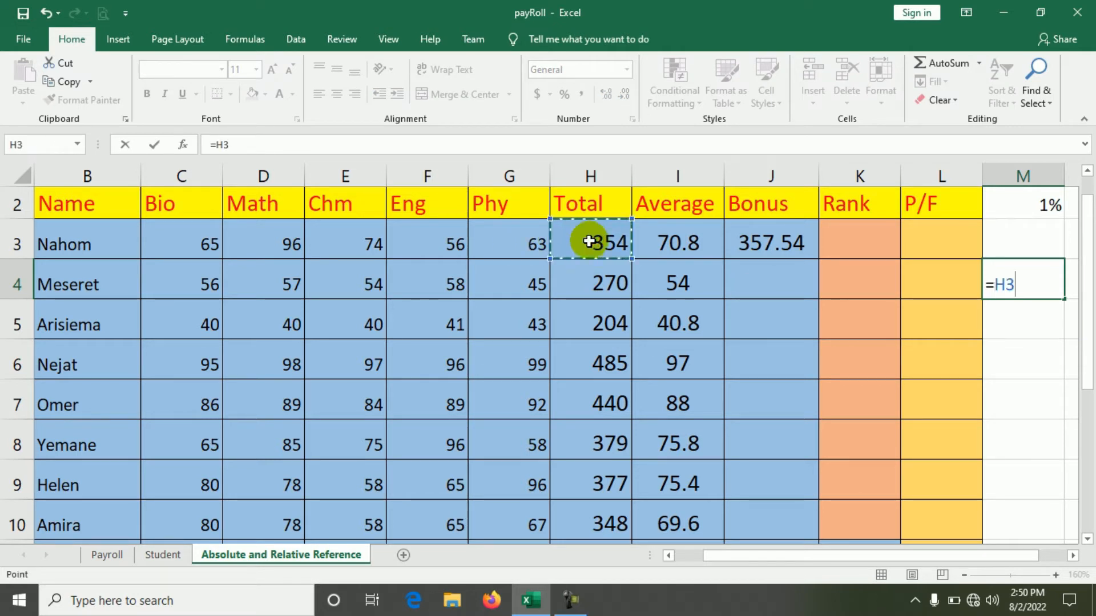
text(*)
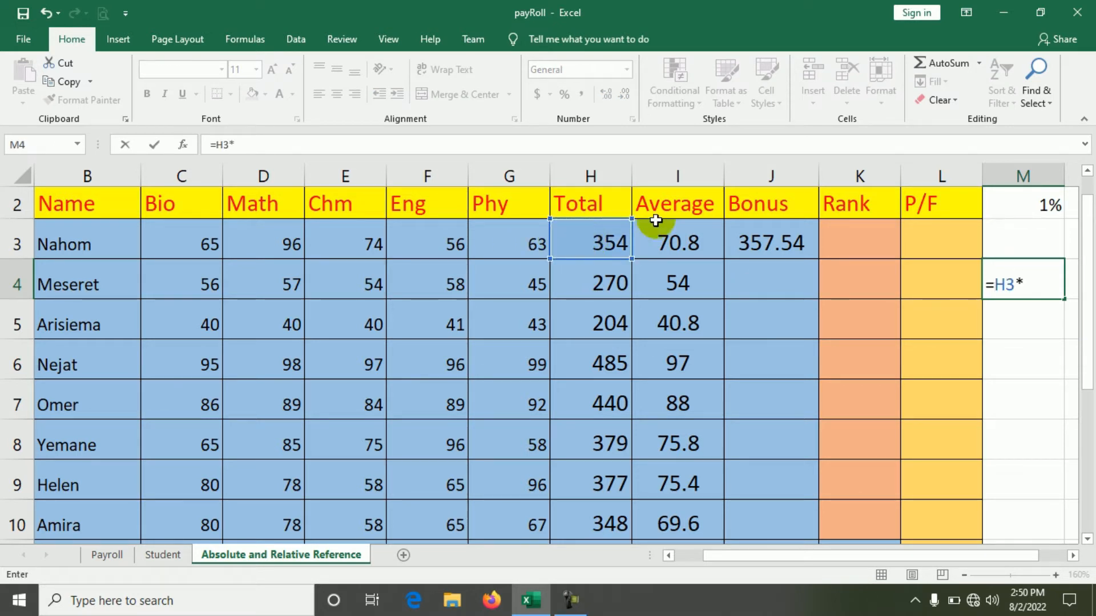
click(1022, 212)
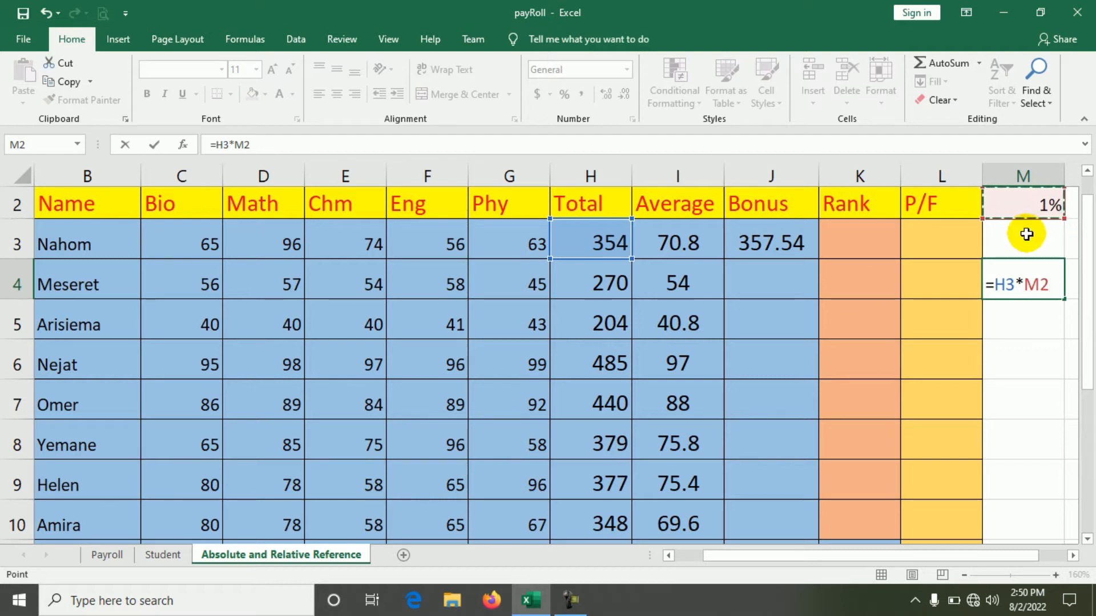
key(Return)
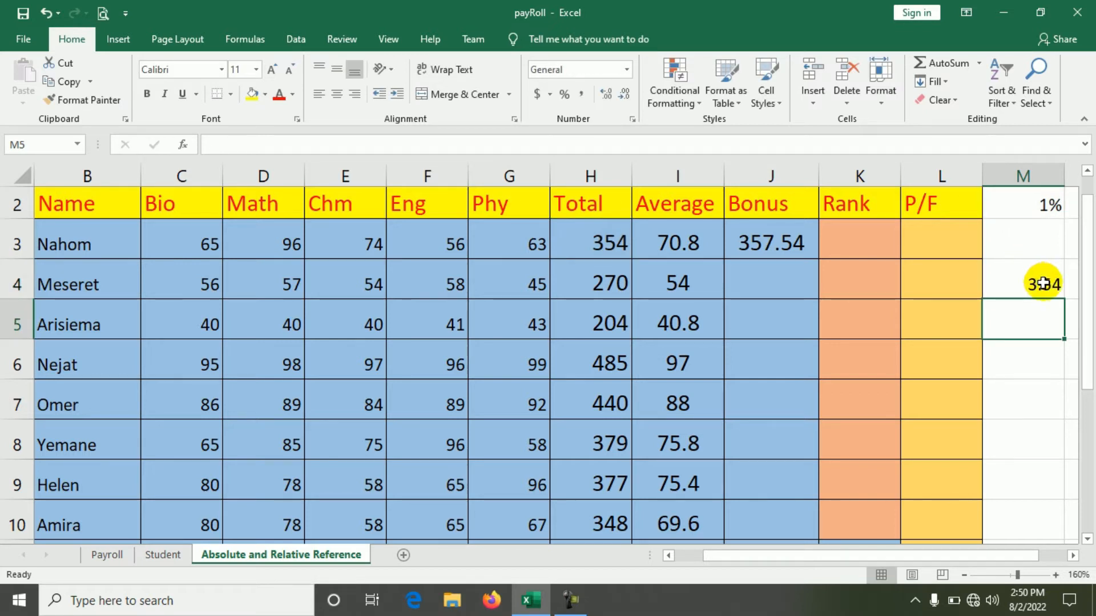
click(1043, 284)
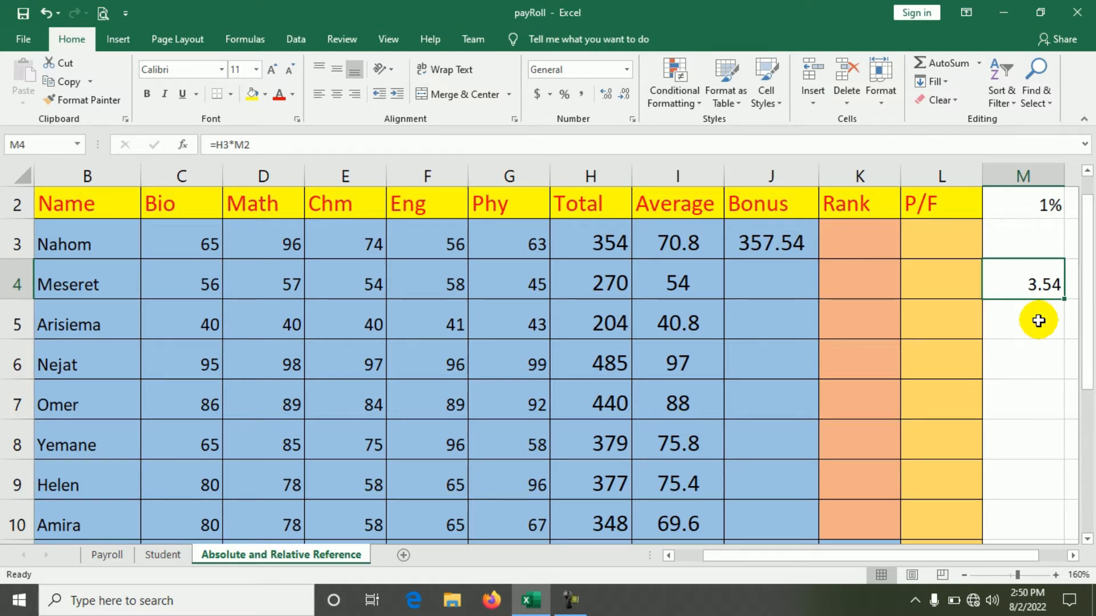
key(Delete)
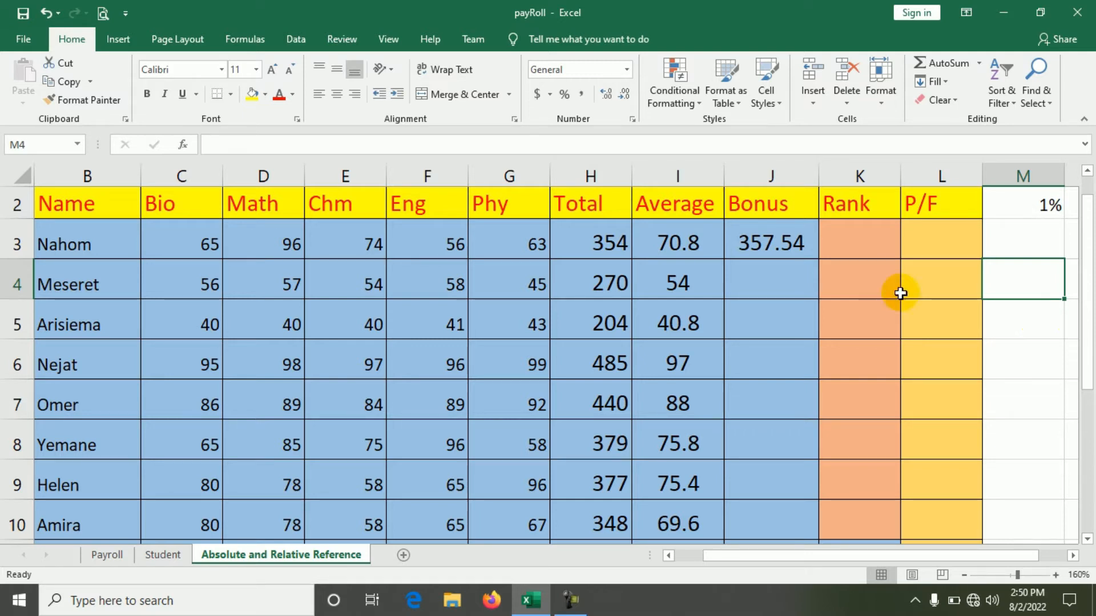
Step: Fill the bonus formula with its relative M2 reference from J3 down the Bonus column to J13
click(614, 285)
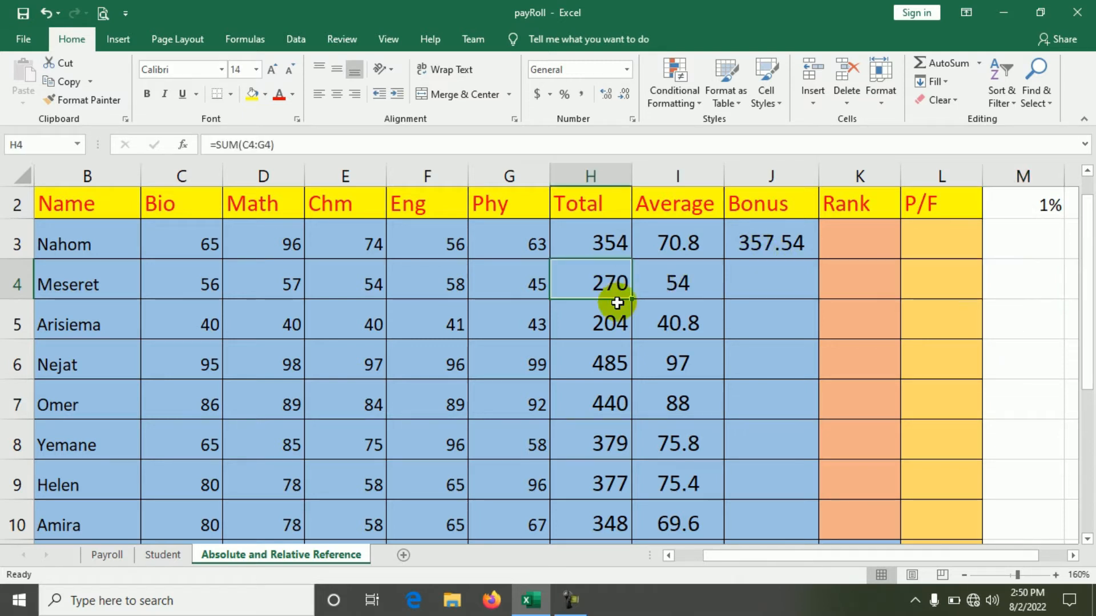
click(770, 239)
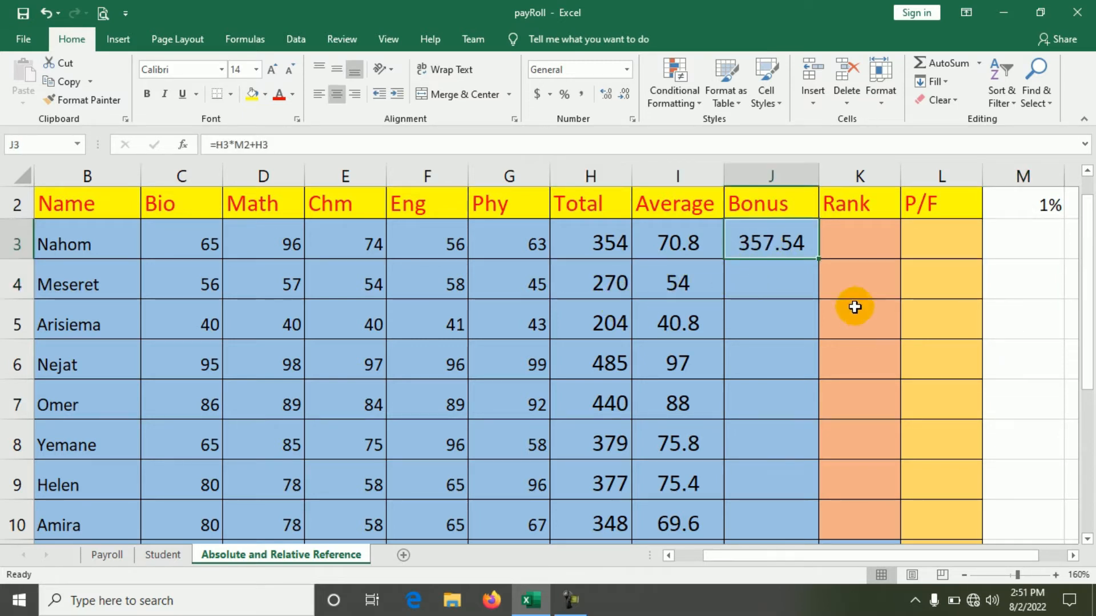
double_click(819, 254)
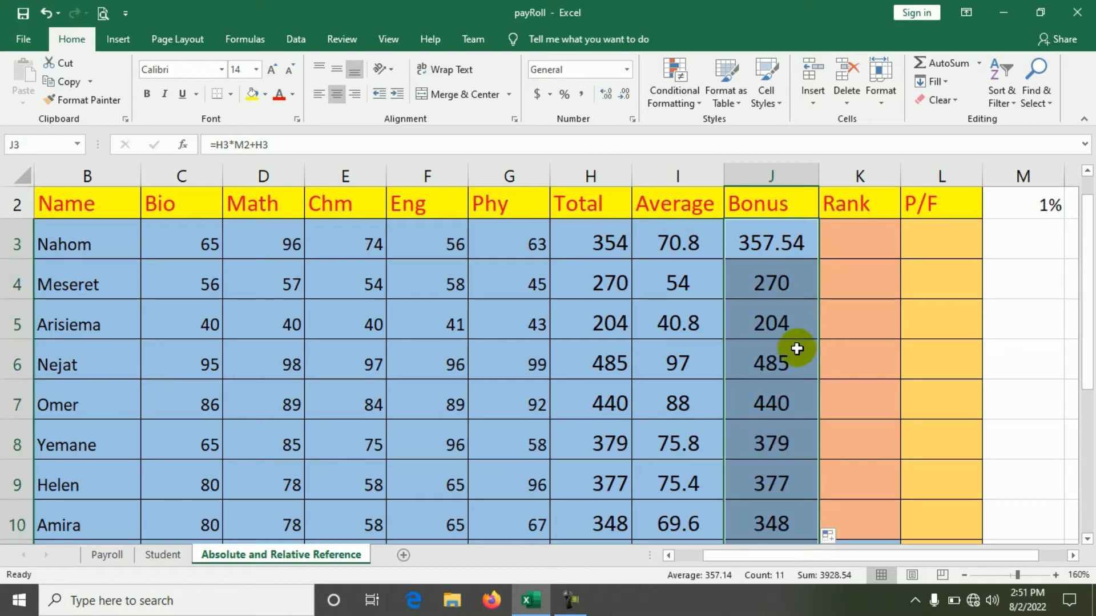
Step: Check which cells the copied bonus formula in J4 refers to, and inspect cell M3
click(776, 275)
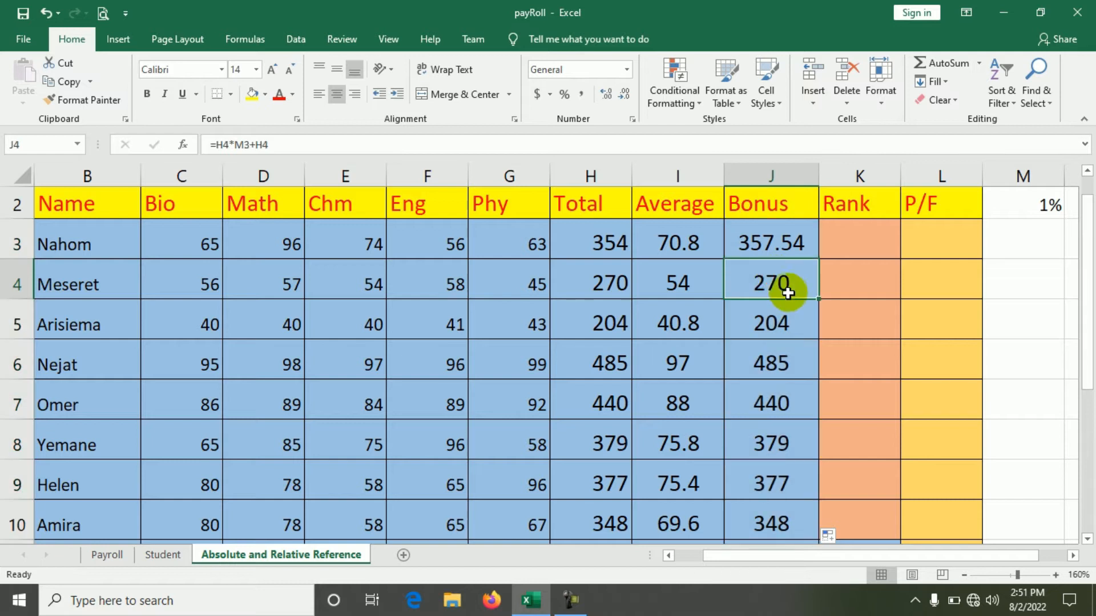
double_click(789, 285)
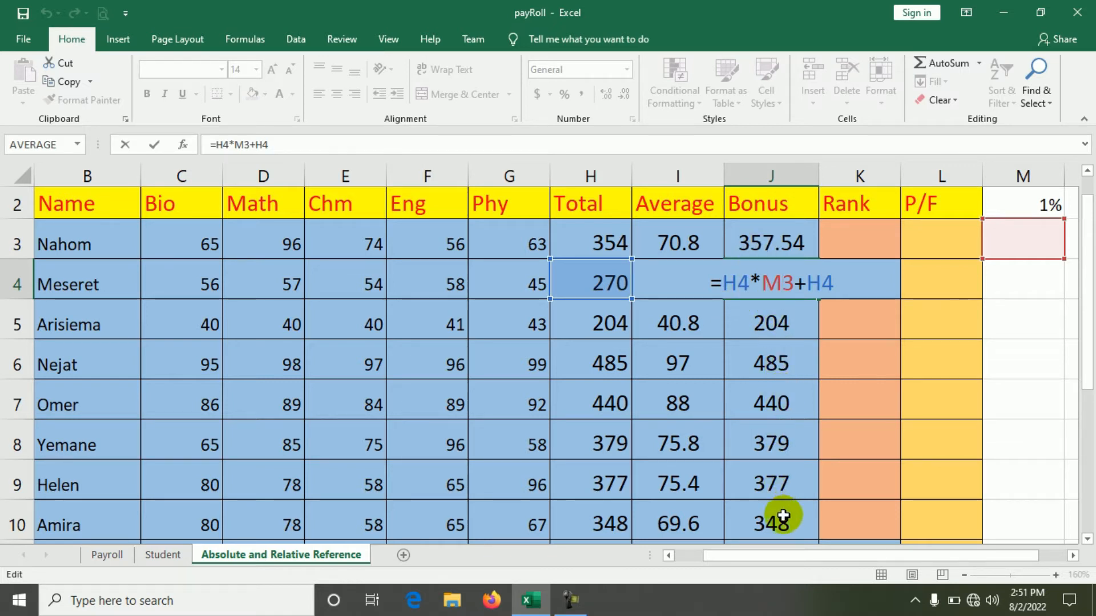
click(154, 145)
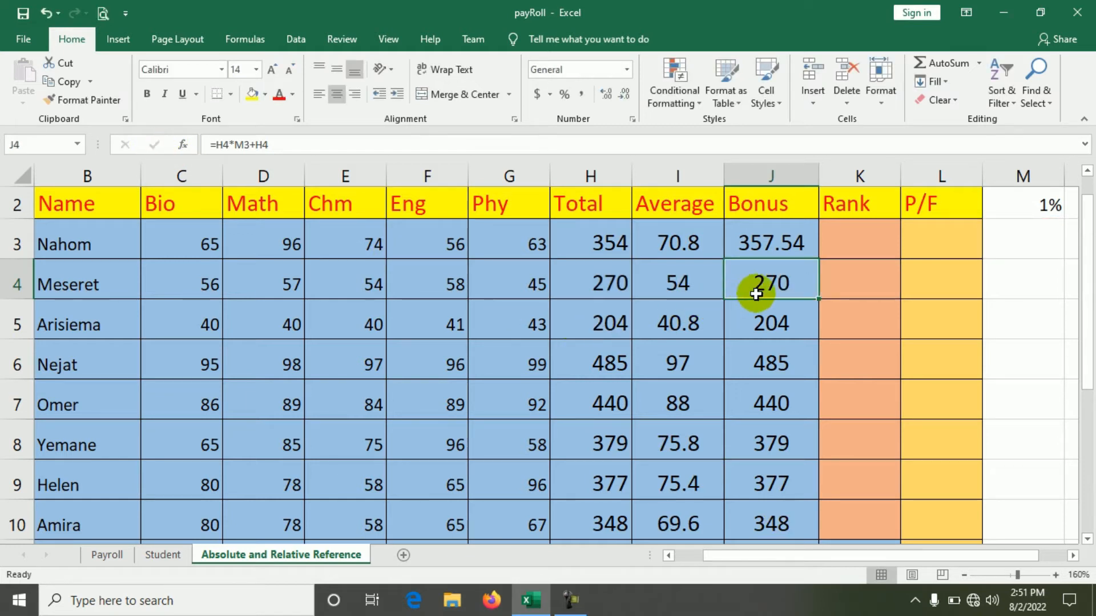
click(1030, 244)
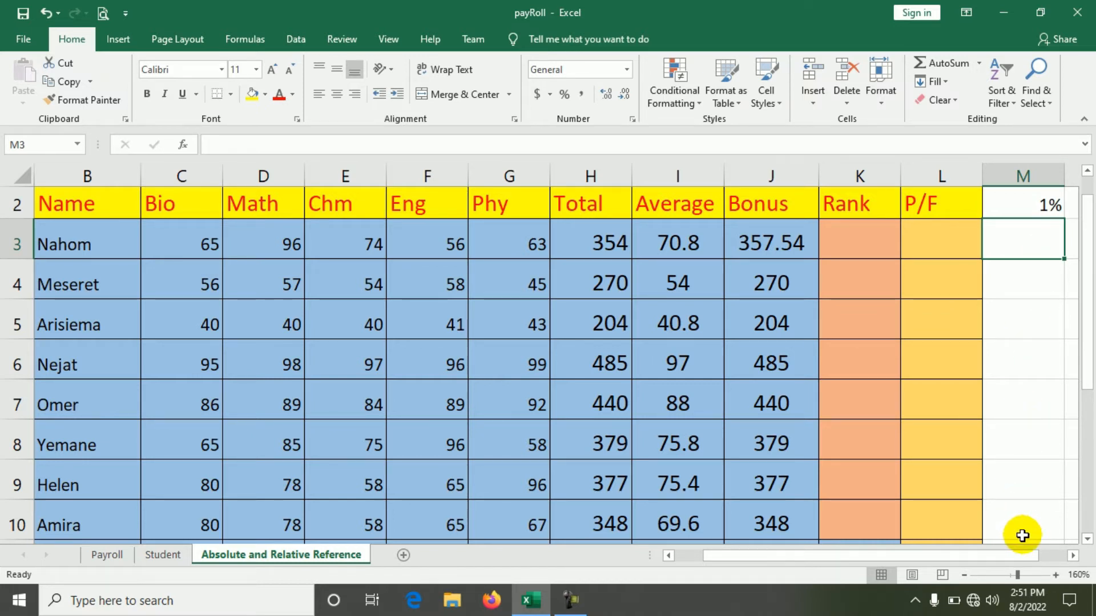
Step: Make the M2 reference in J3's bonus formula absolute so that it reads =H3*$M$2+H3
click(791, 241)
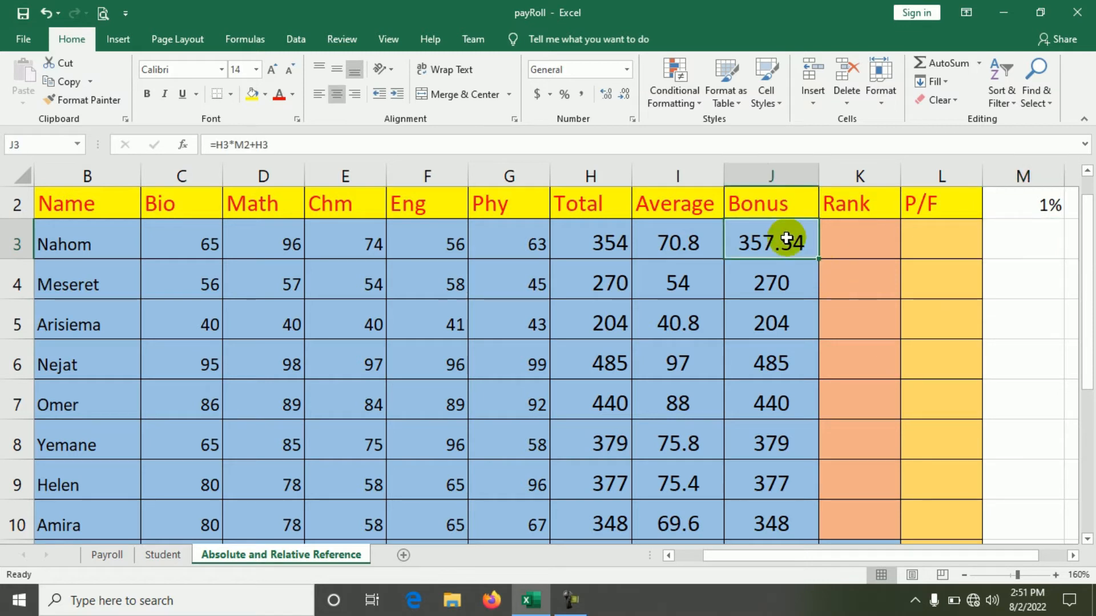
double_click(786, 239)
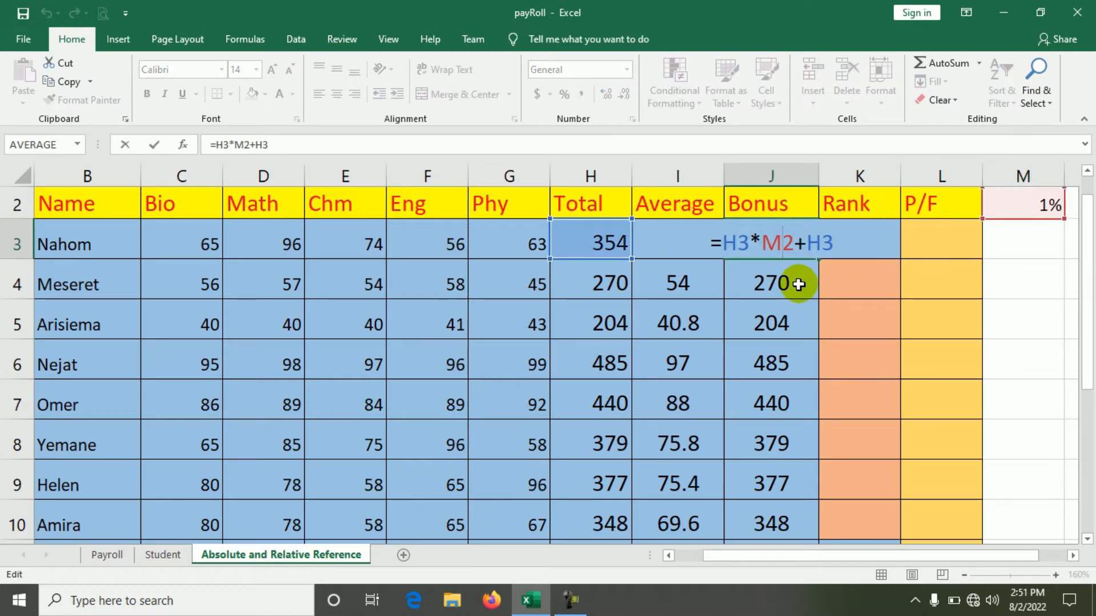
click(765, 243)
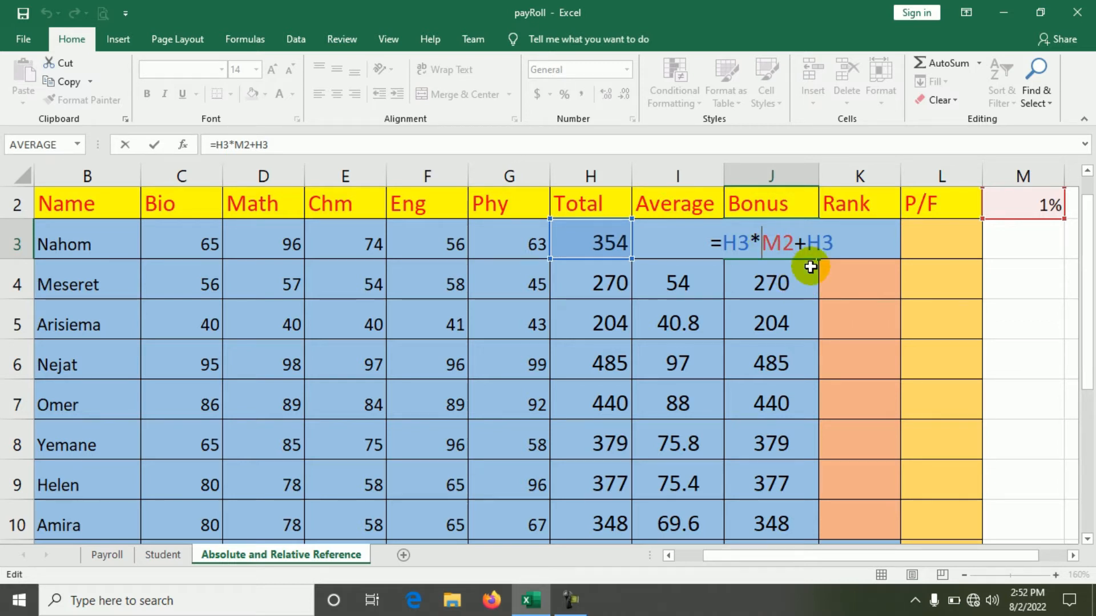
click(744, 244)
double_click(744, 244)
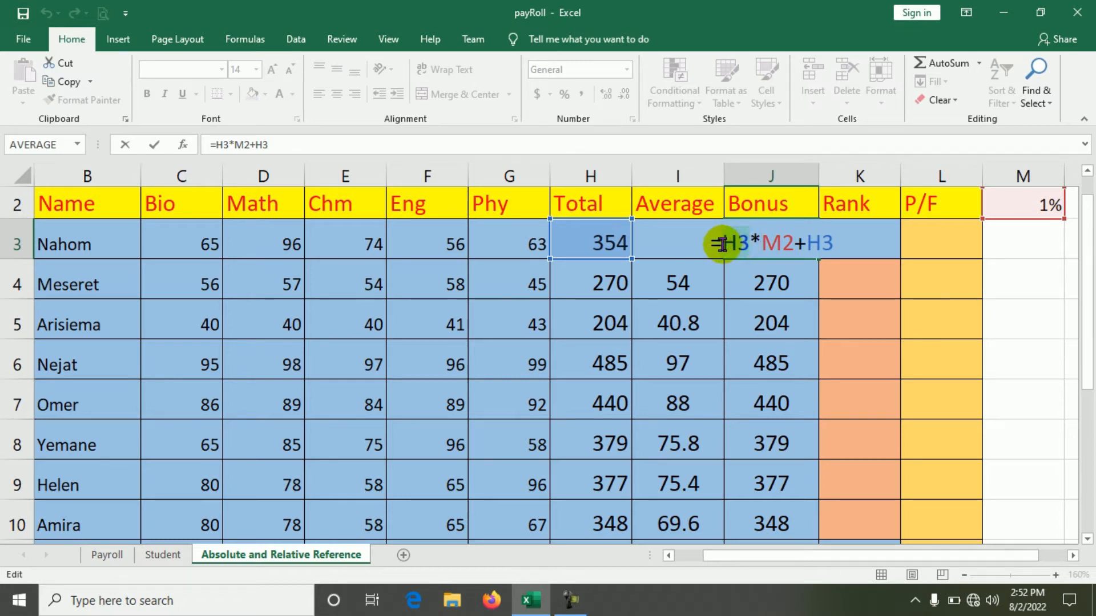
click(227, 145)
double_click(226, 145)
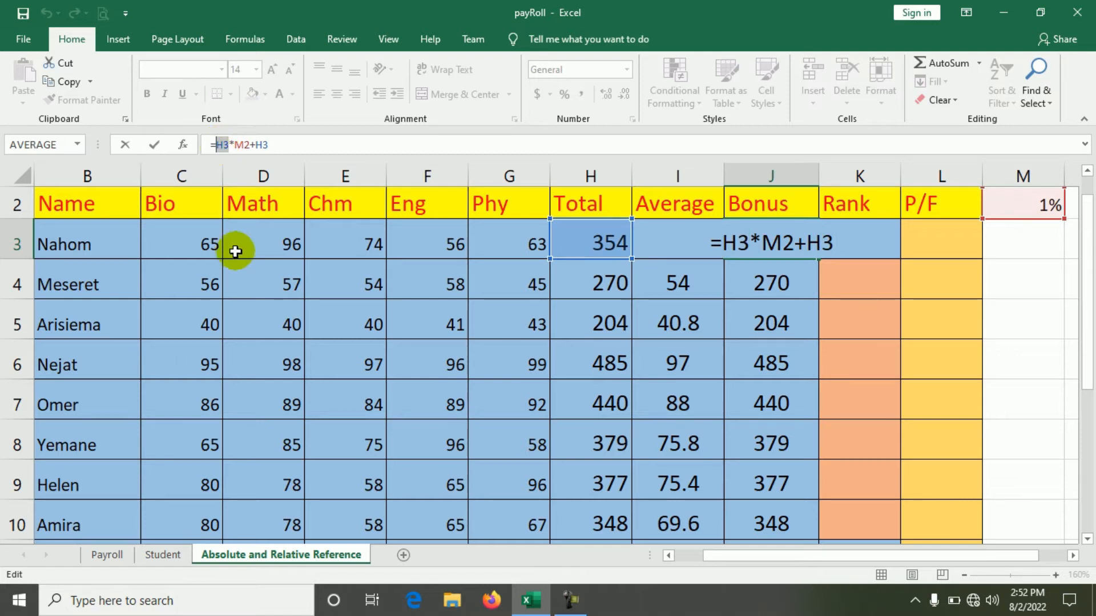
click(763, 242)
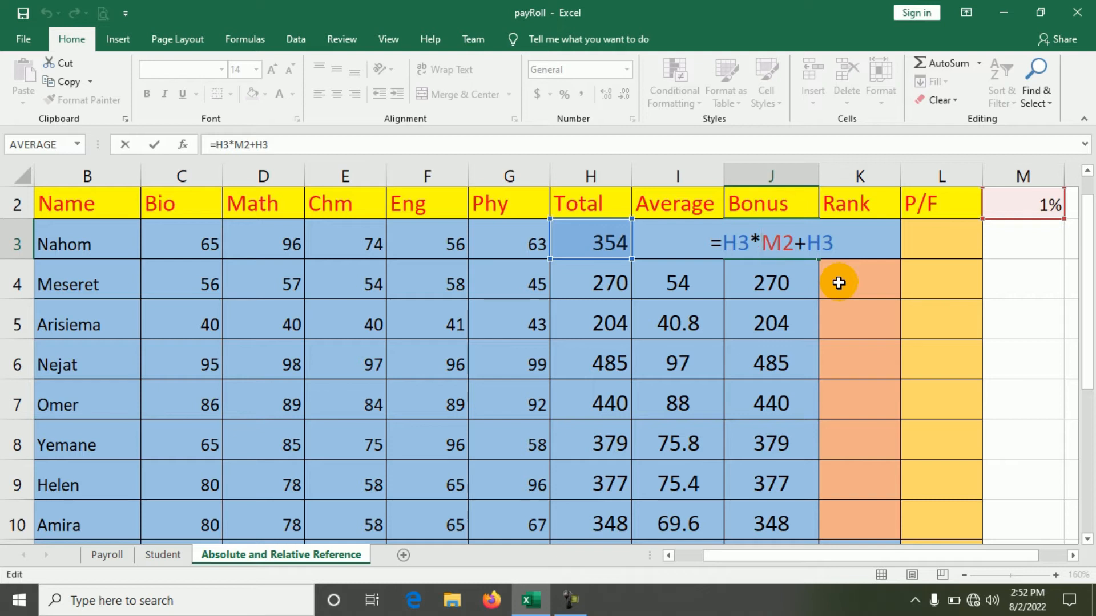
click(764, 244)
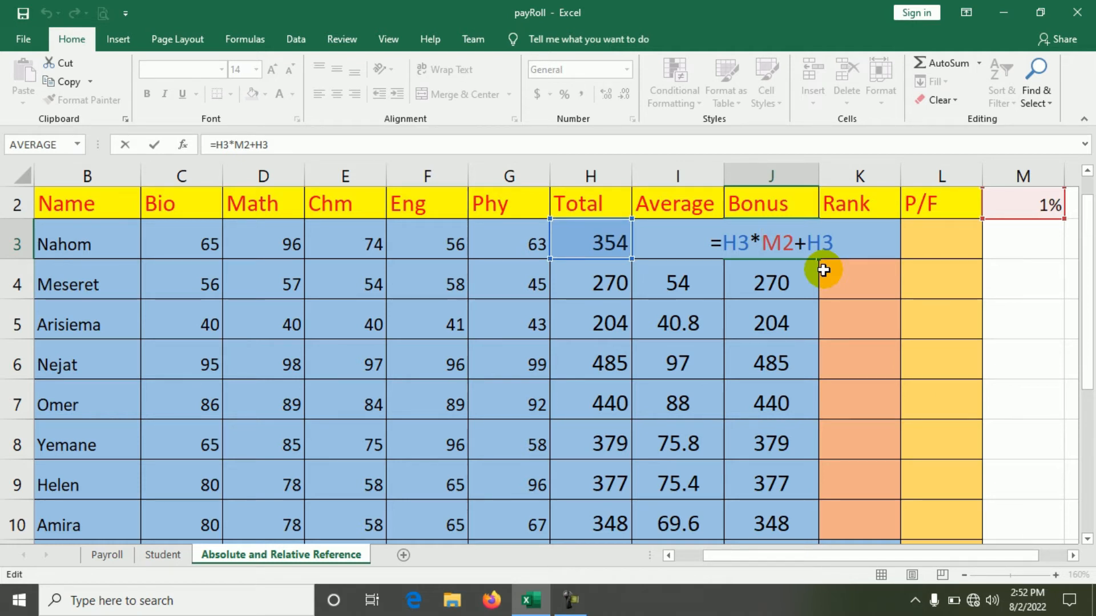
text($)
click(788, 244)
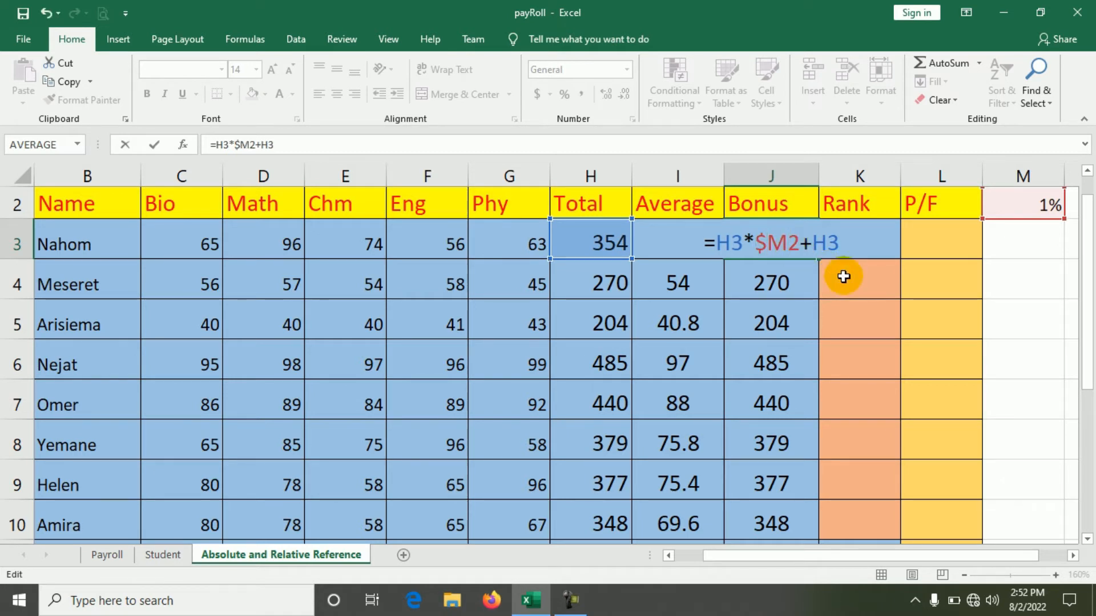
text($)
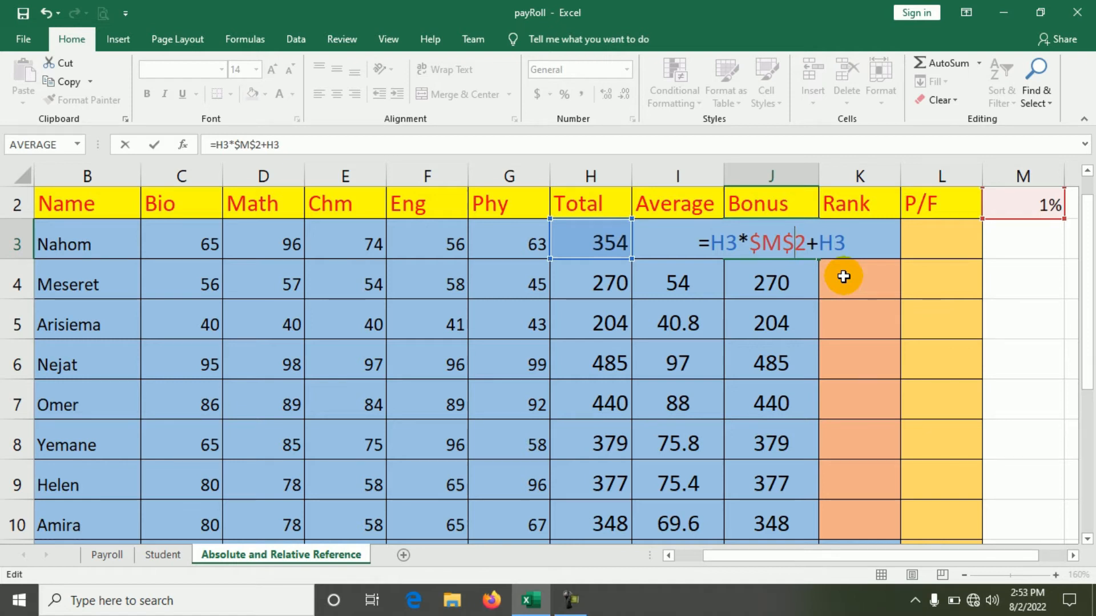
click(154, 144)
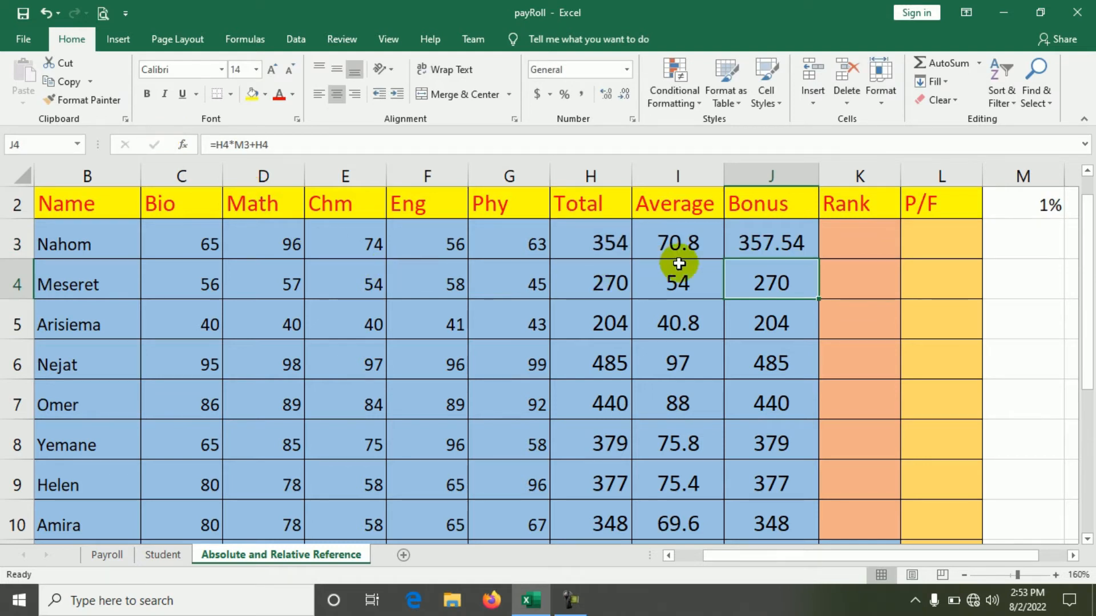
Step: Fill the bonus formula with the absolute $M$2 reference from J3 down to J13
double_click(819, 259)
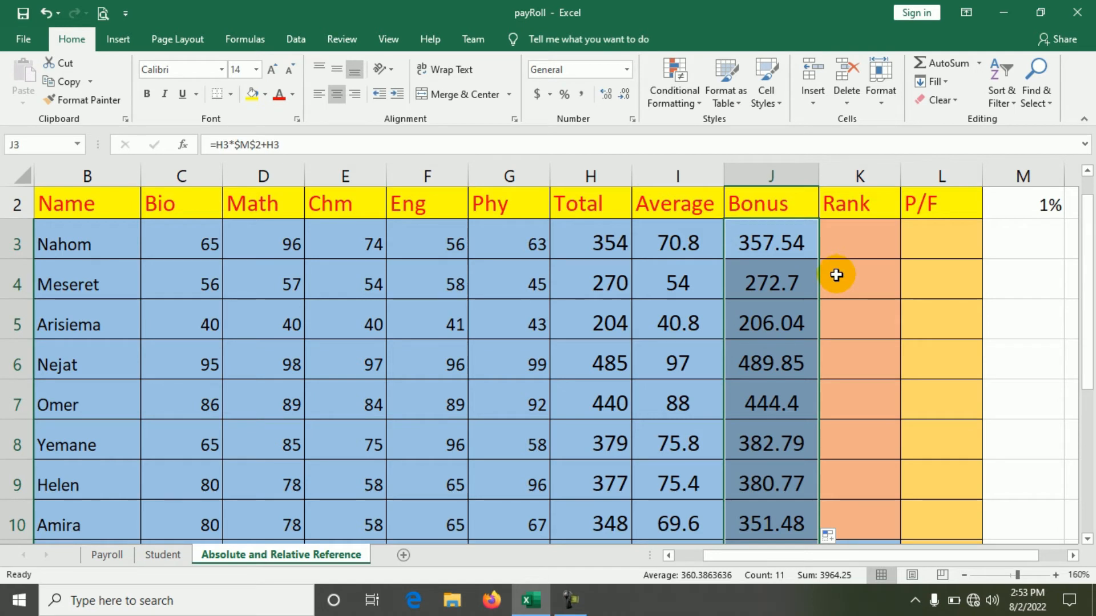
ctrl+scroll(837, 275, down, 1)
ctrl+scroll(837, 275, down, 2)
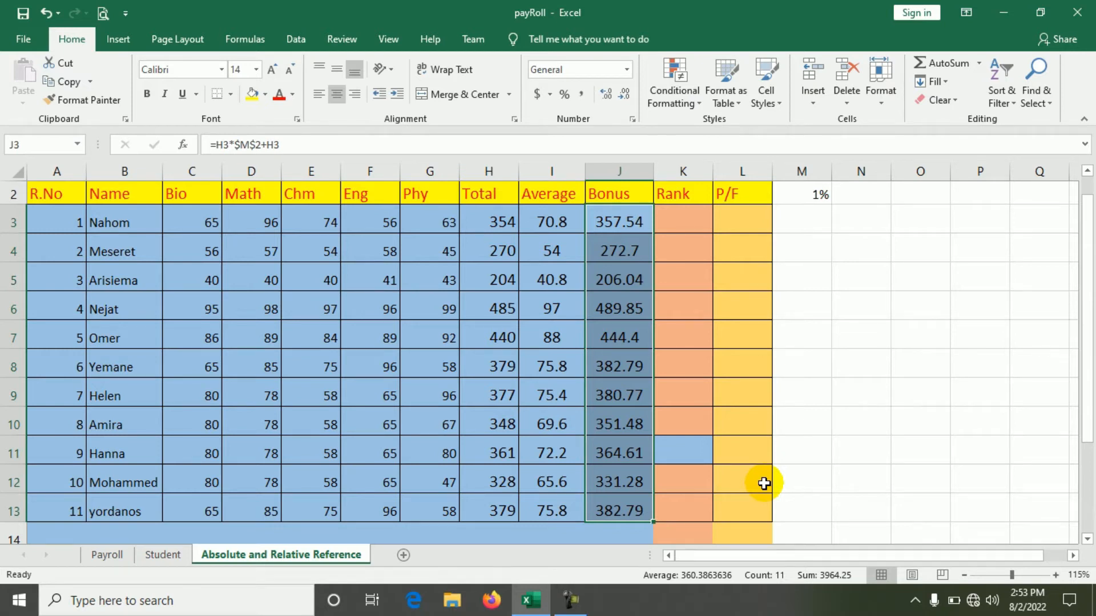
click(571, 601)
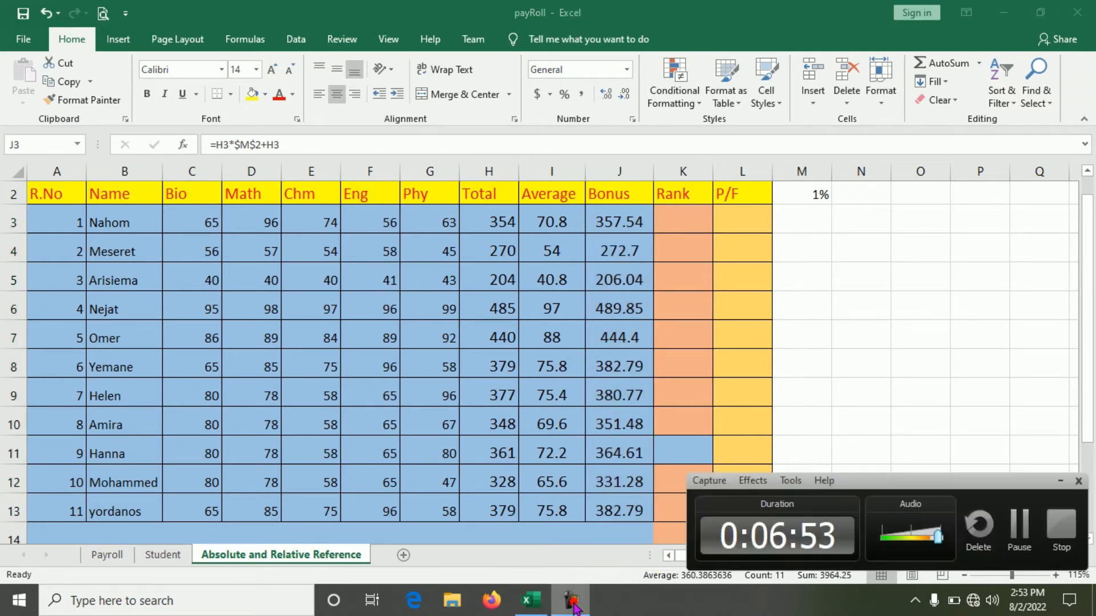
click(1020, 525)
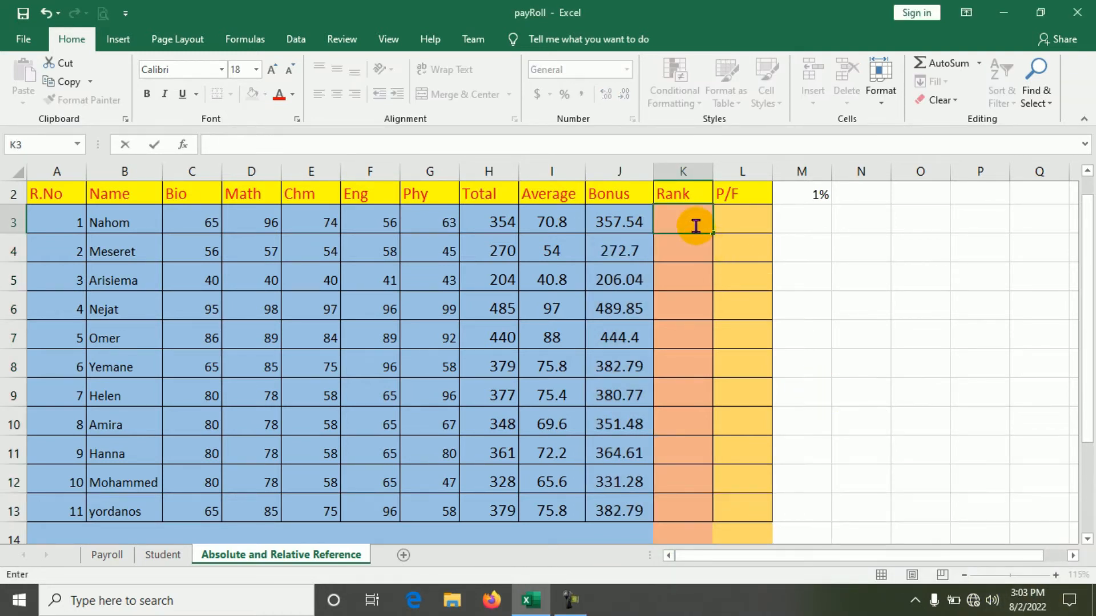
Step: Leave K3 empty and widen the Rank column K
click(807, 244)
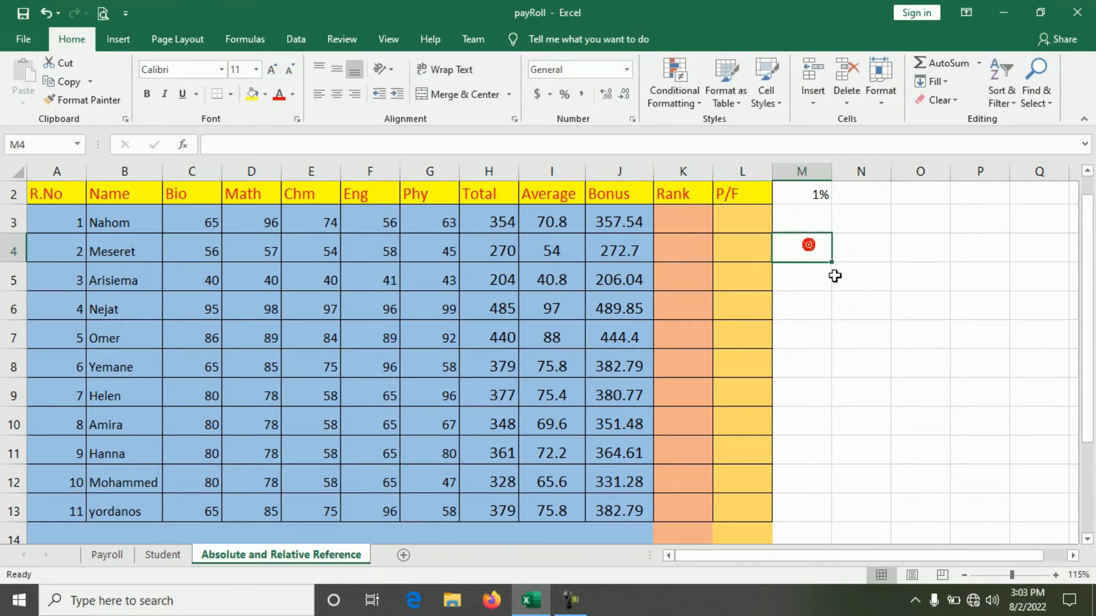
drag(712, 171, 741, 181)
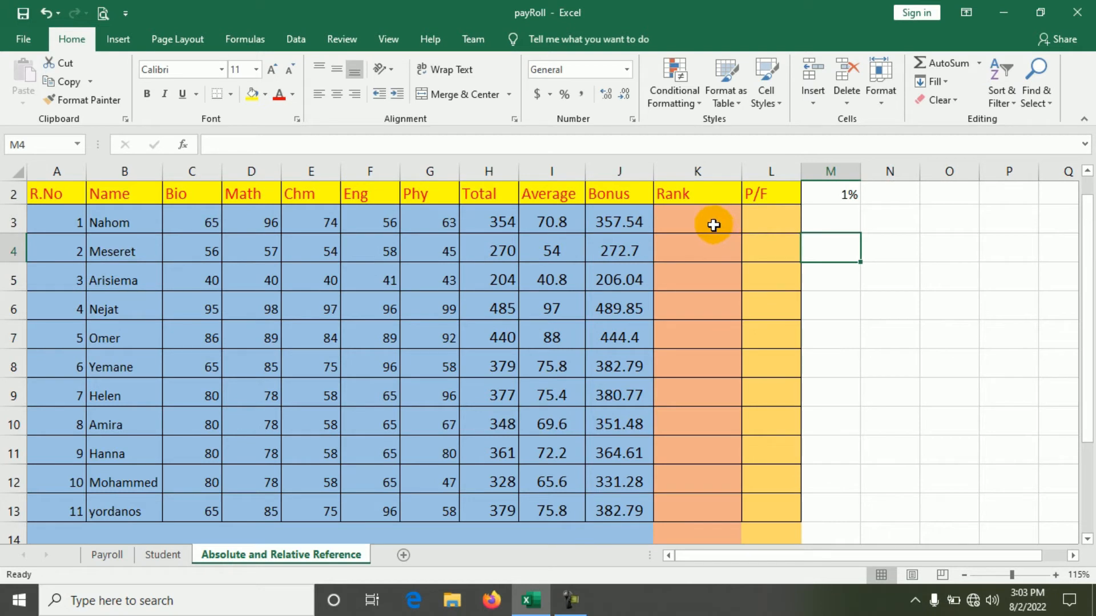
Step: Start a RANK formula in K3 with the Total cells H3:H18 as its number argument
click(715, 228)
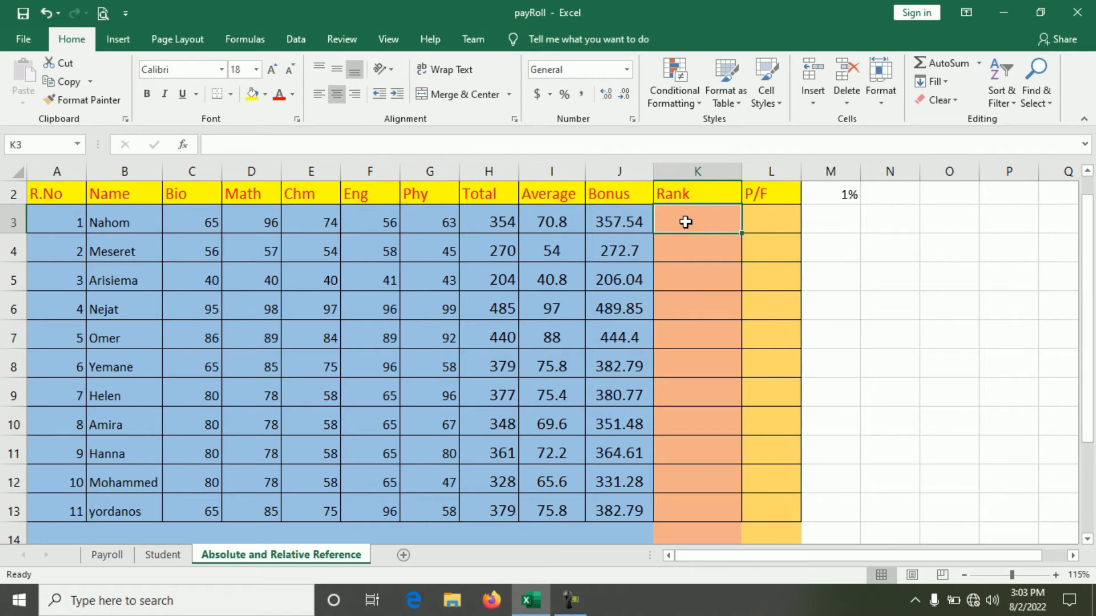
text(=)
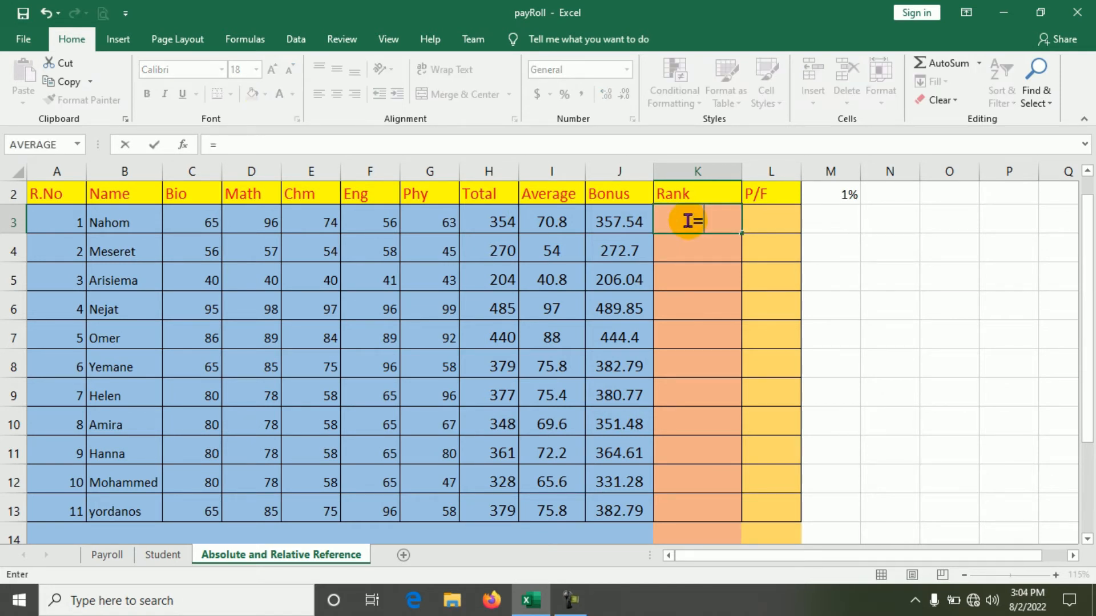
text(rank)
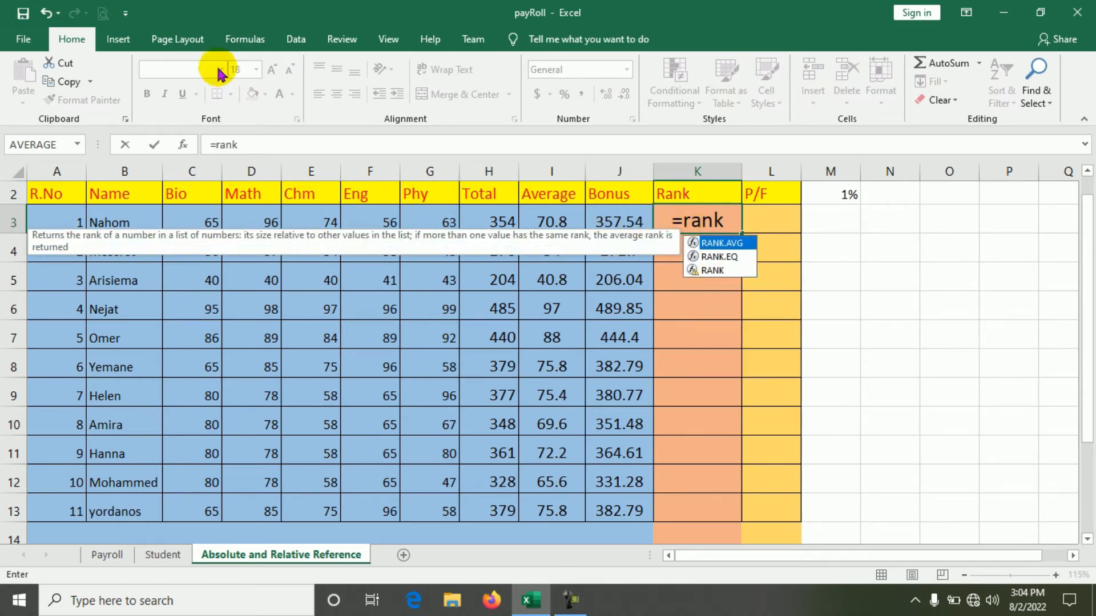
click(247, 39)
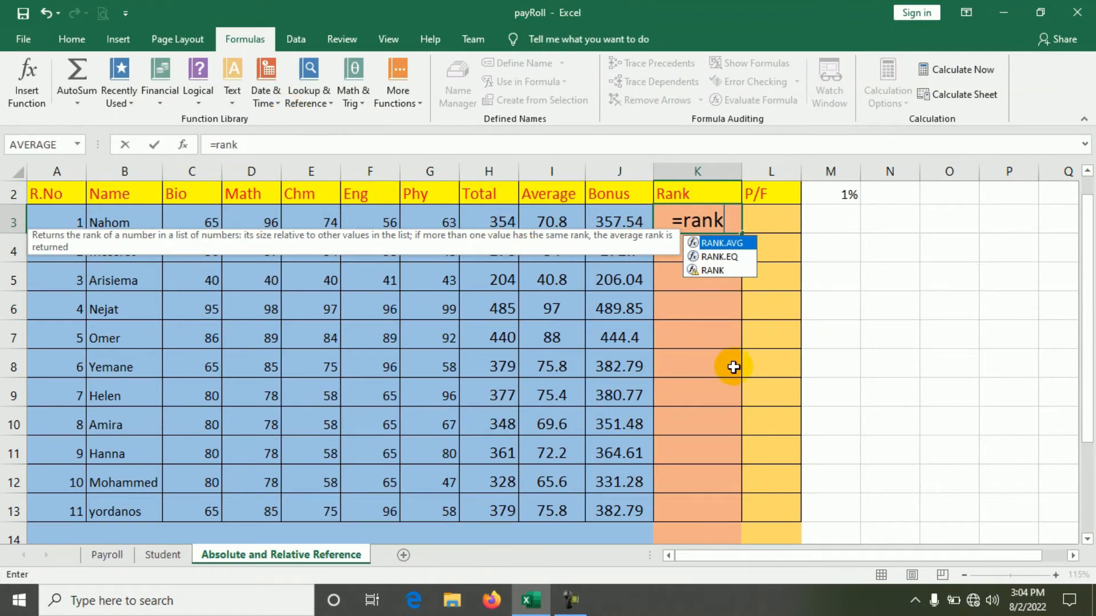
text(()
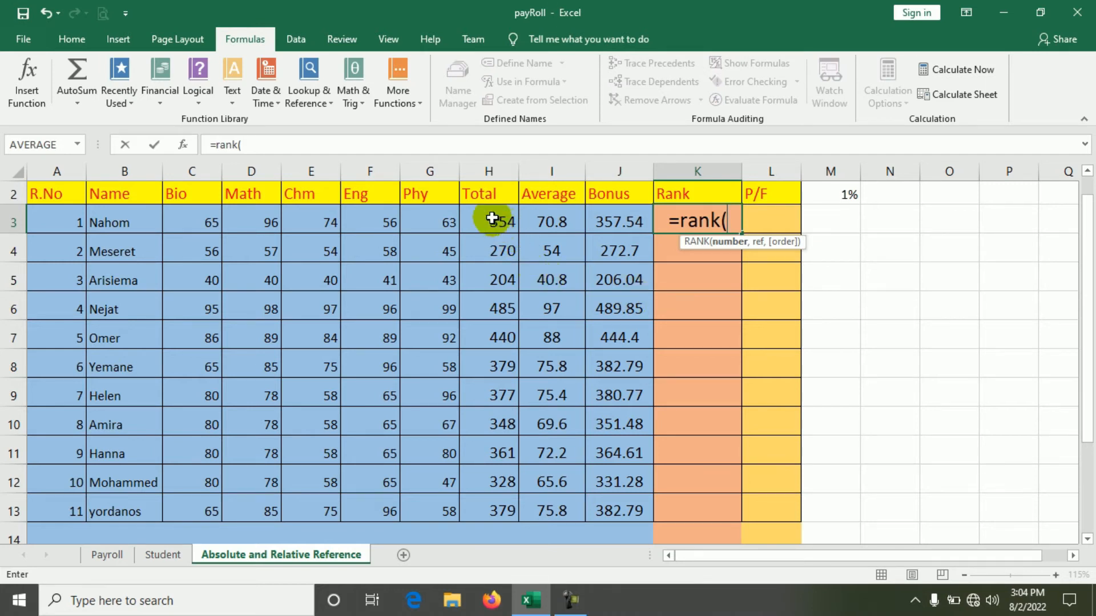
drag(492, 219, 497, 559)
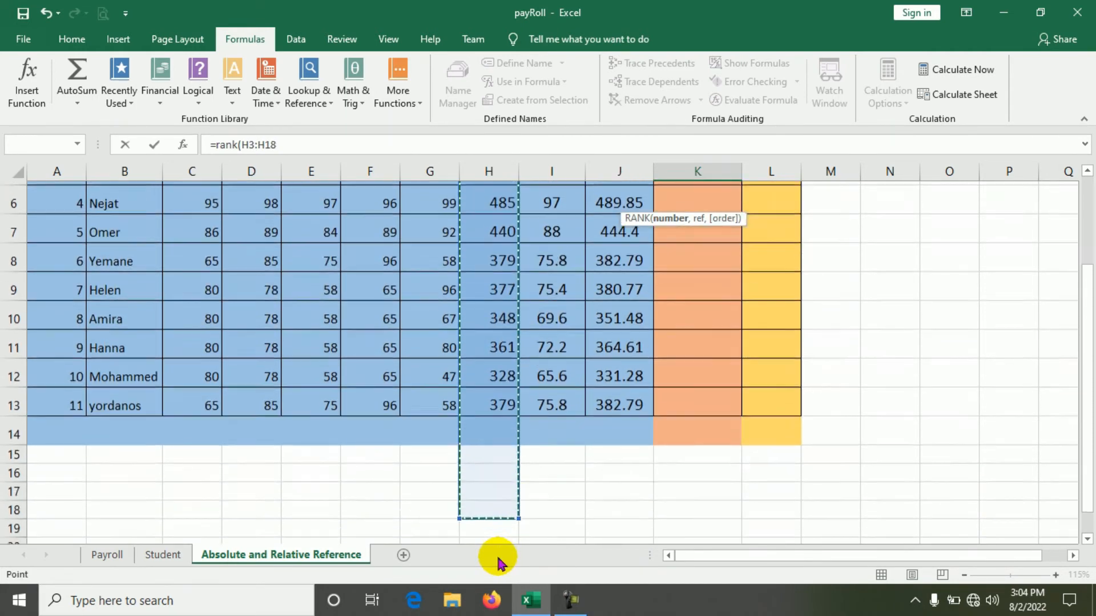
drag(1087, 335, 1085, 216)
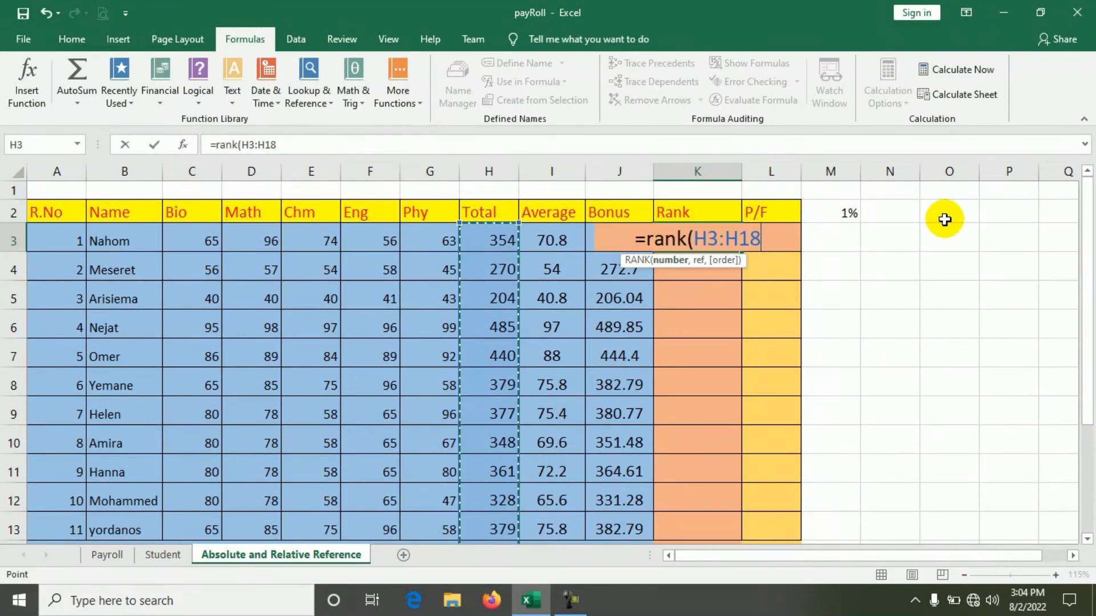
click(771, 239)
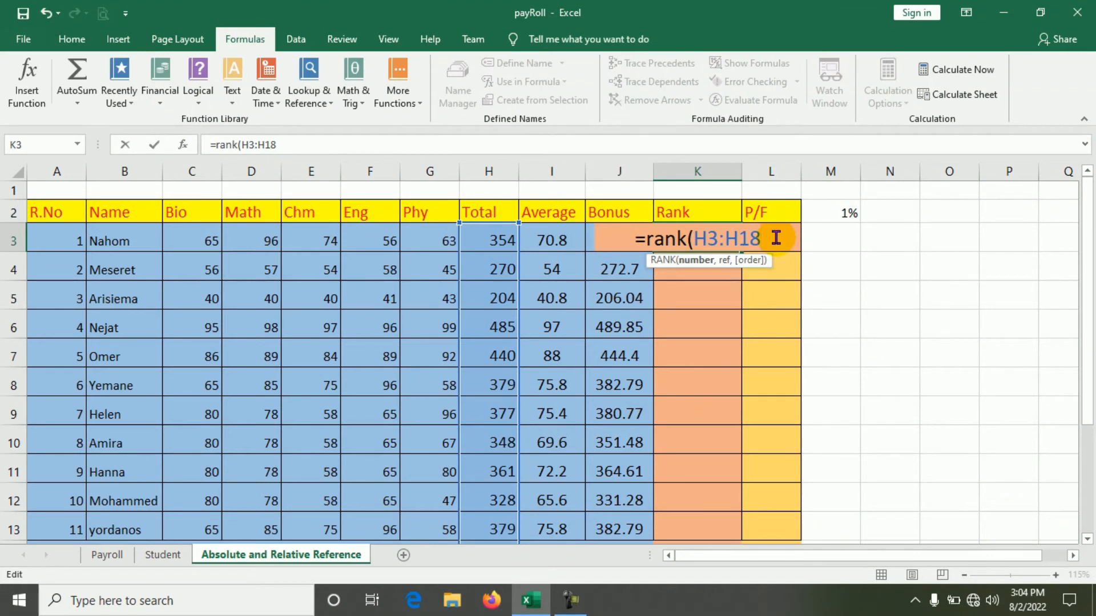
Step: Complete K3's rank formula with the reference range H3:H20 and descending order 0, giving =RANK(H3:H18,H3:H20,0)
text(,)
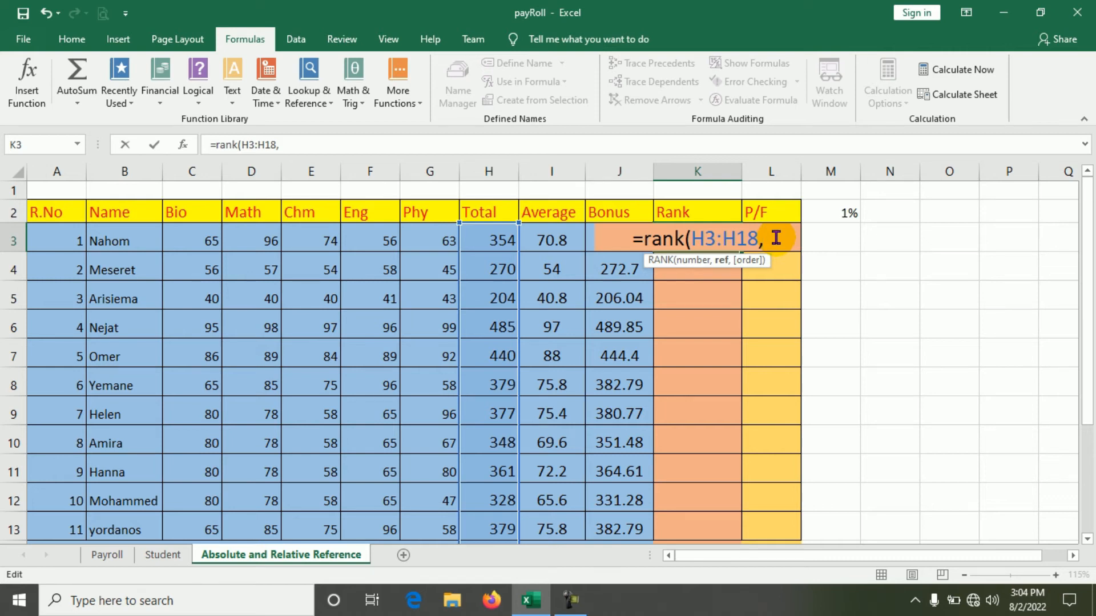
text(h3)
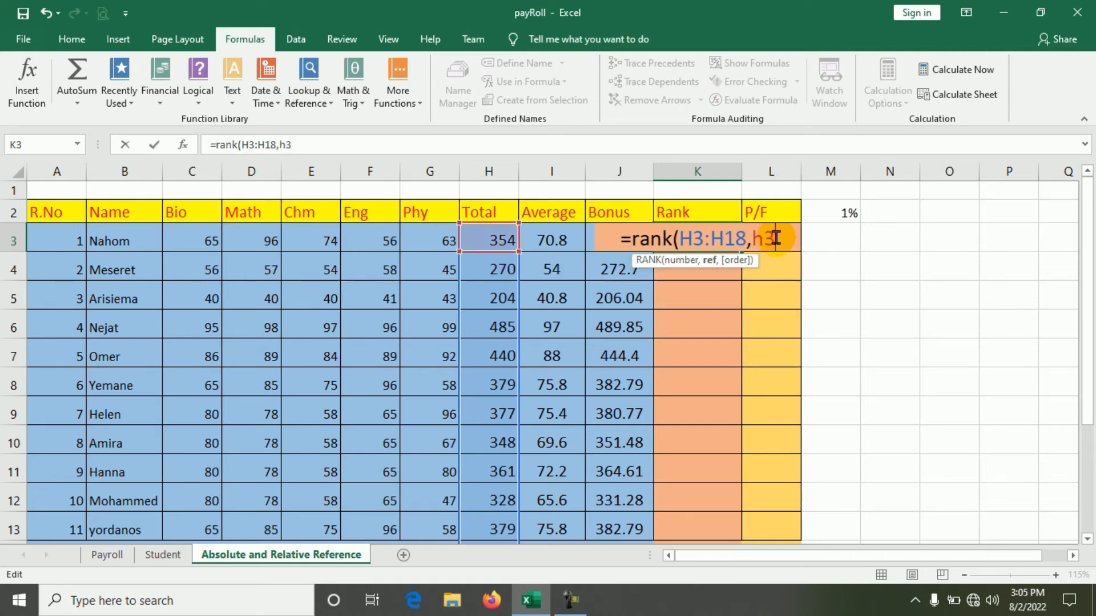
text(:)
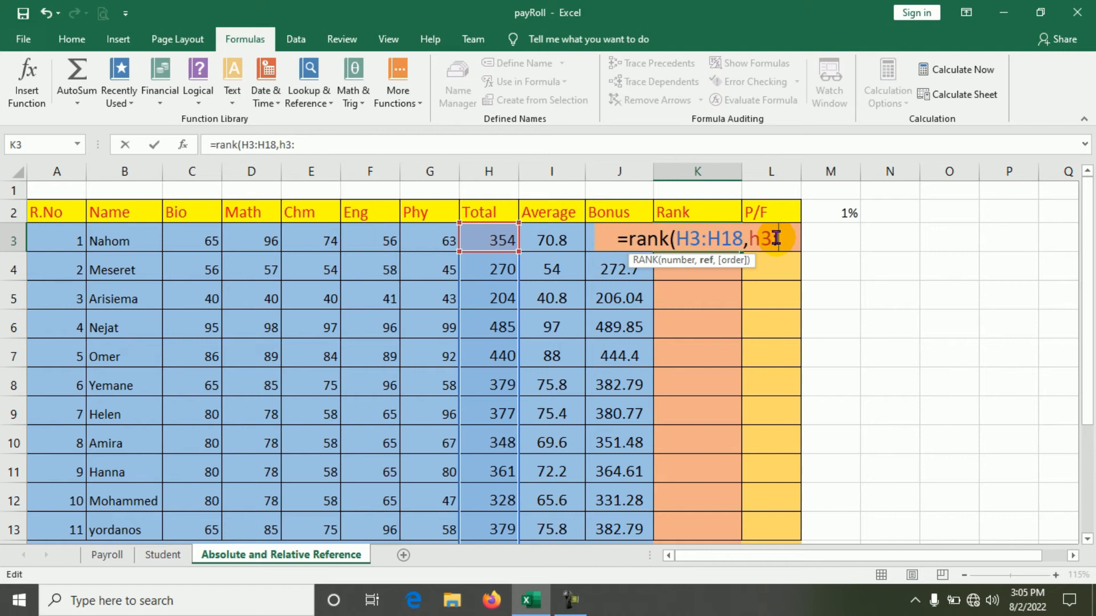
text(h20)
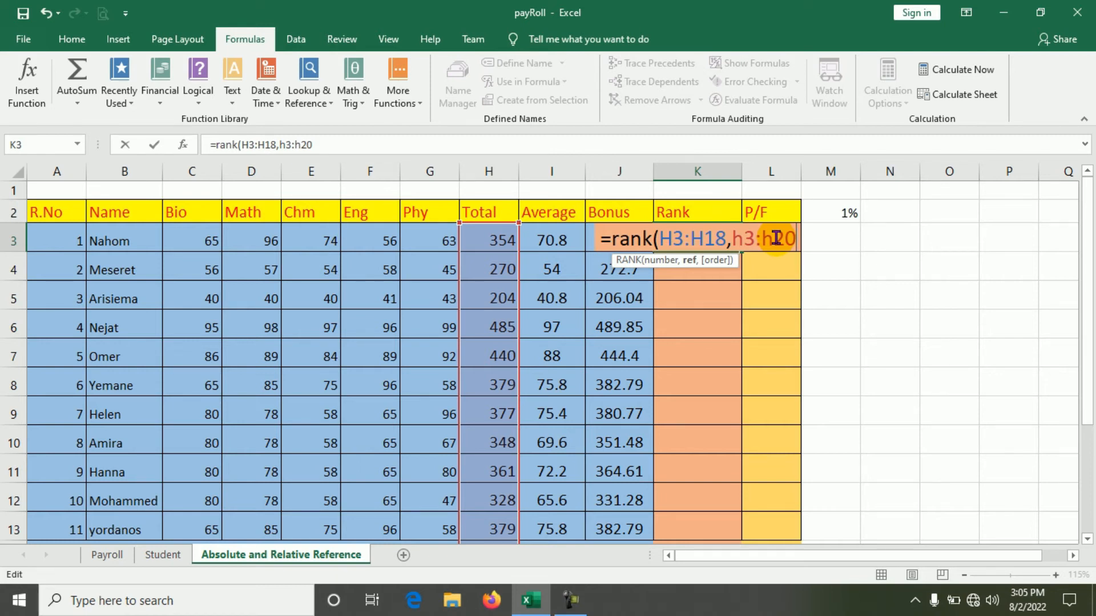
text(,)
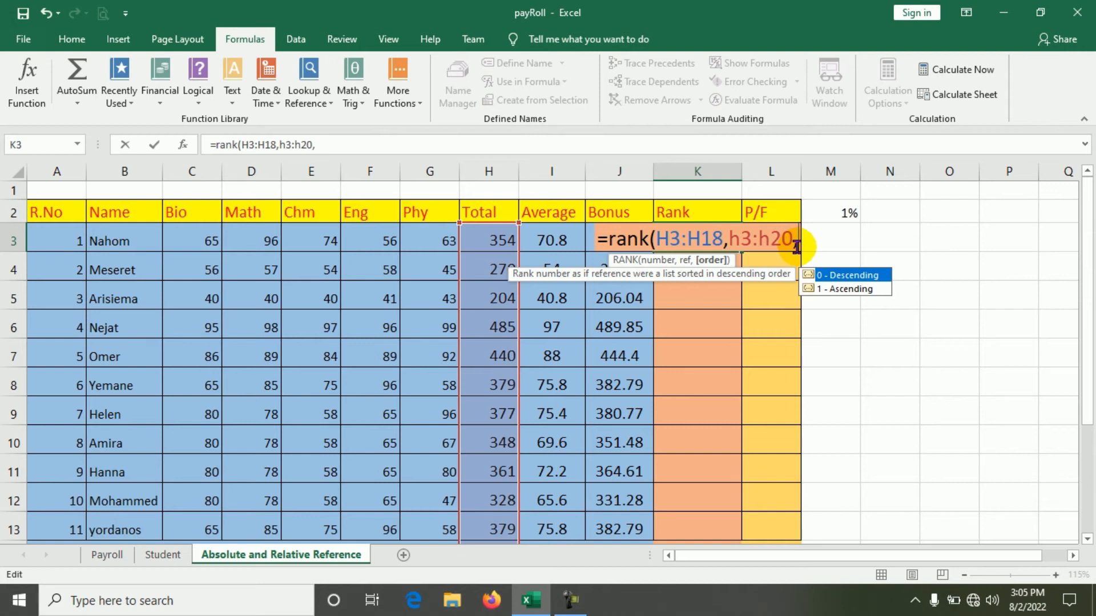
text(0)
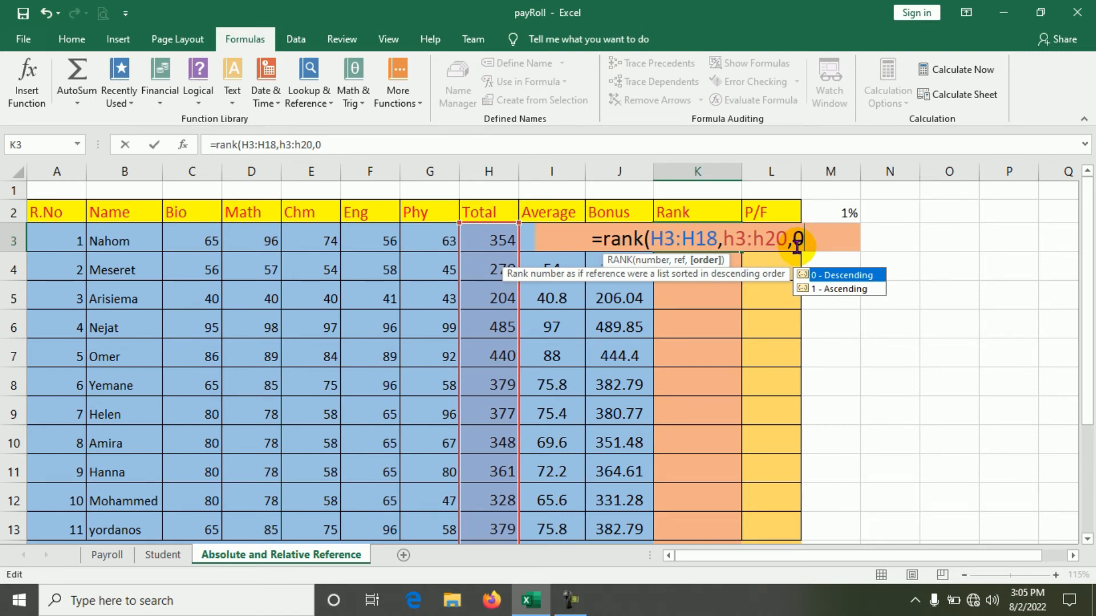
text())
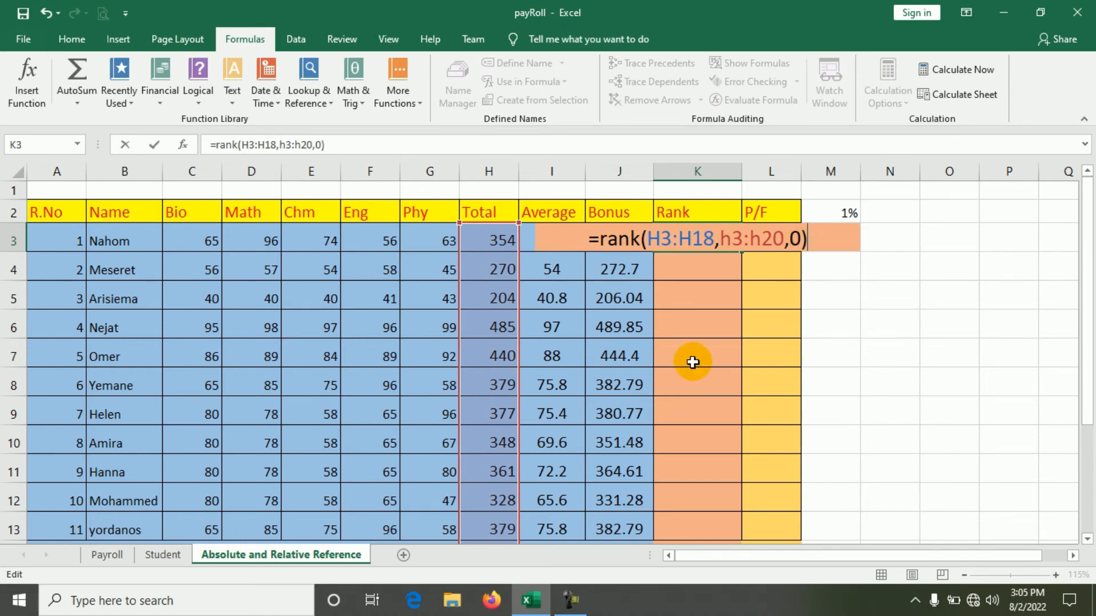
click(154, 144)
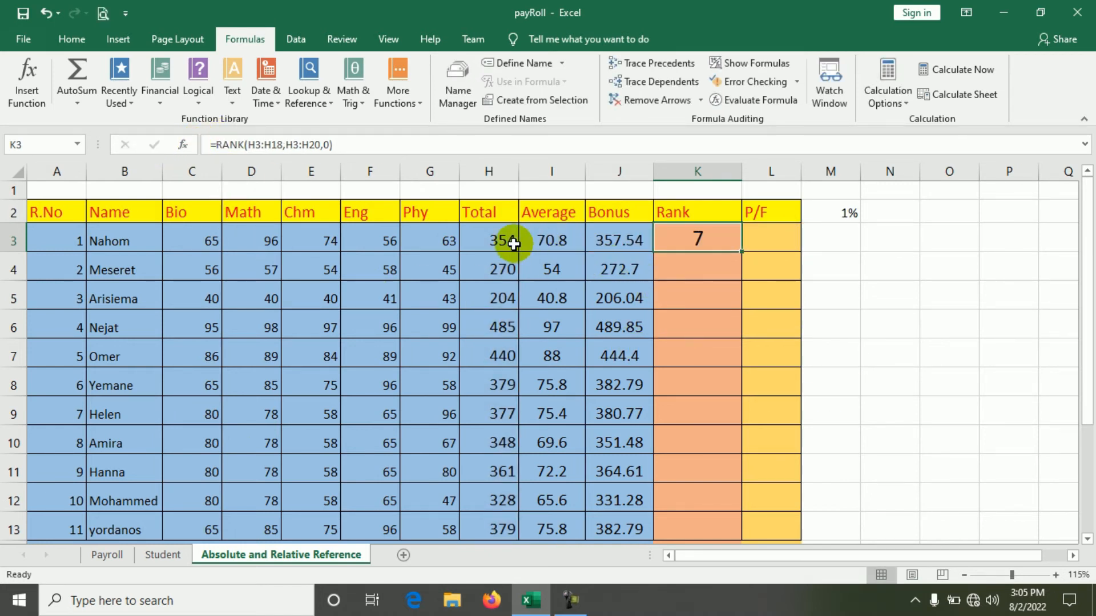
Step: Fill the rank formula from K3 down to K13 and check which ranges the copied formulas refer to, especially in K8
double_click(742, 253)
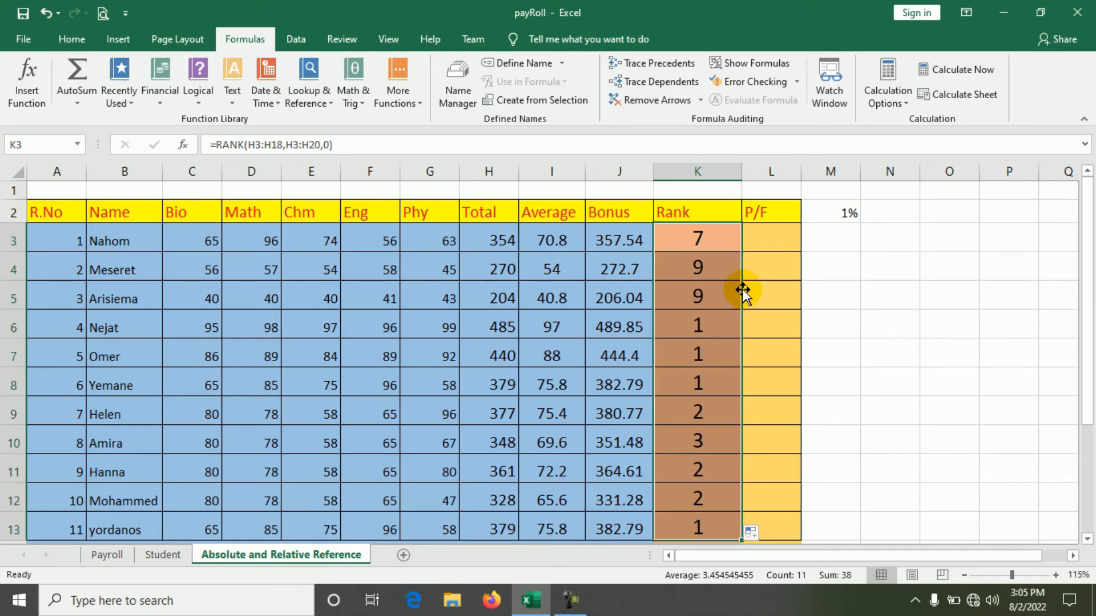
click(717, 329)
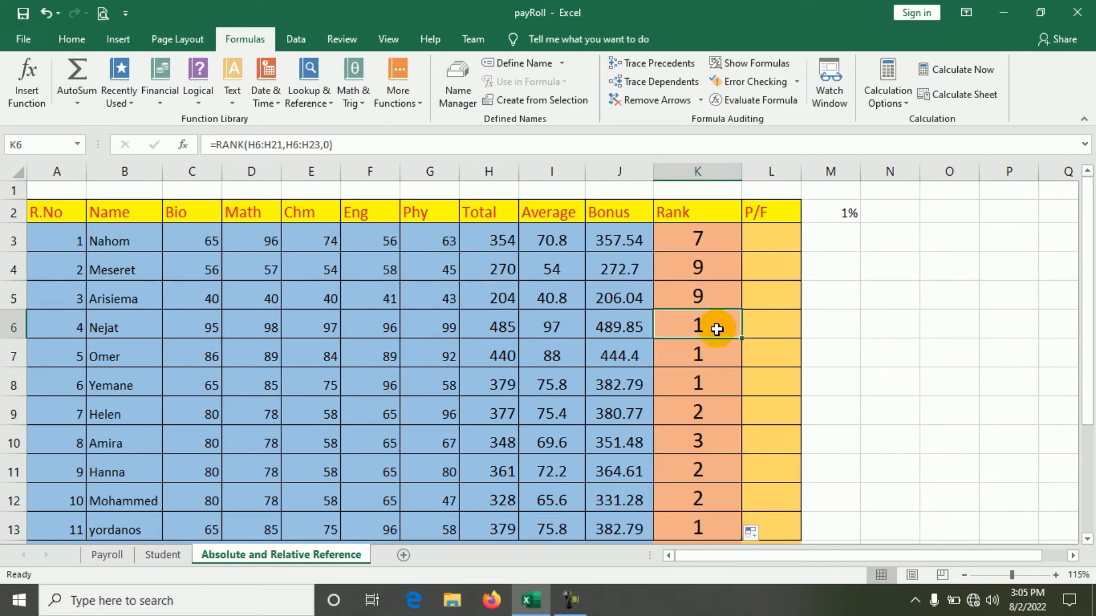
click(717, 354)
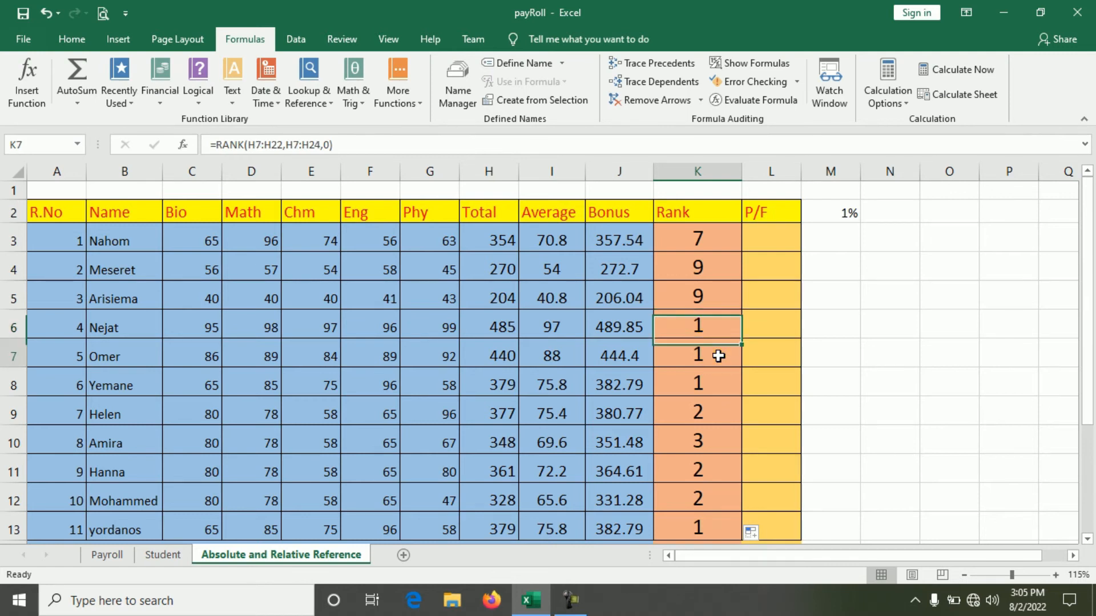
click(710, 386)
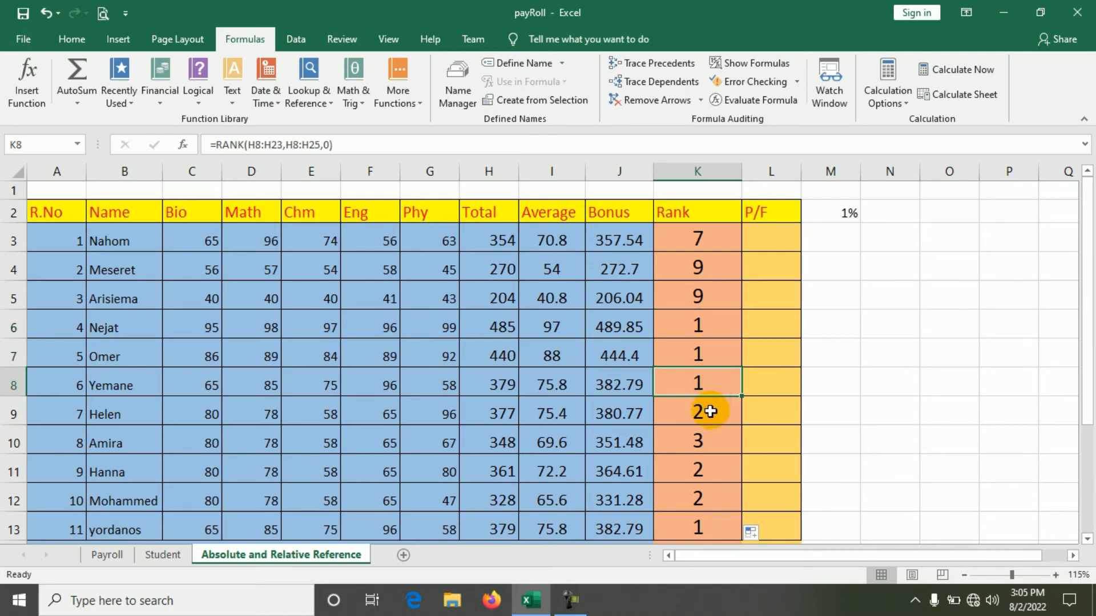
click(708, 409)
click(707, 460)
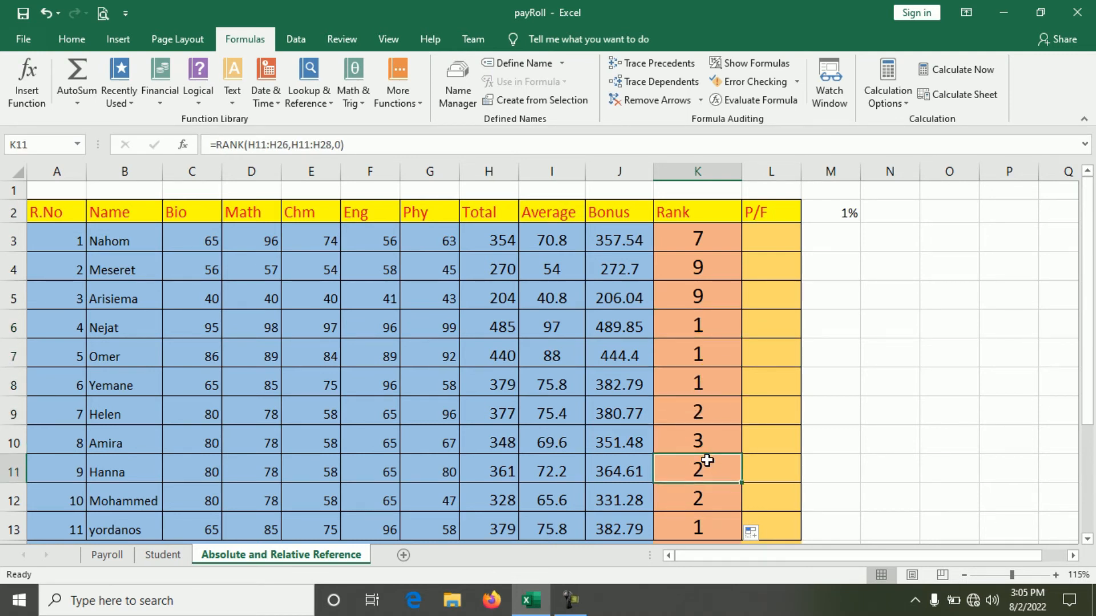
click(707, 383)
double_click(707, 384)
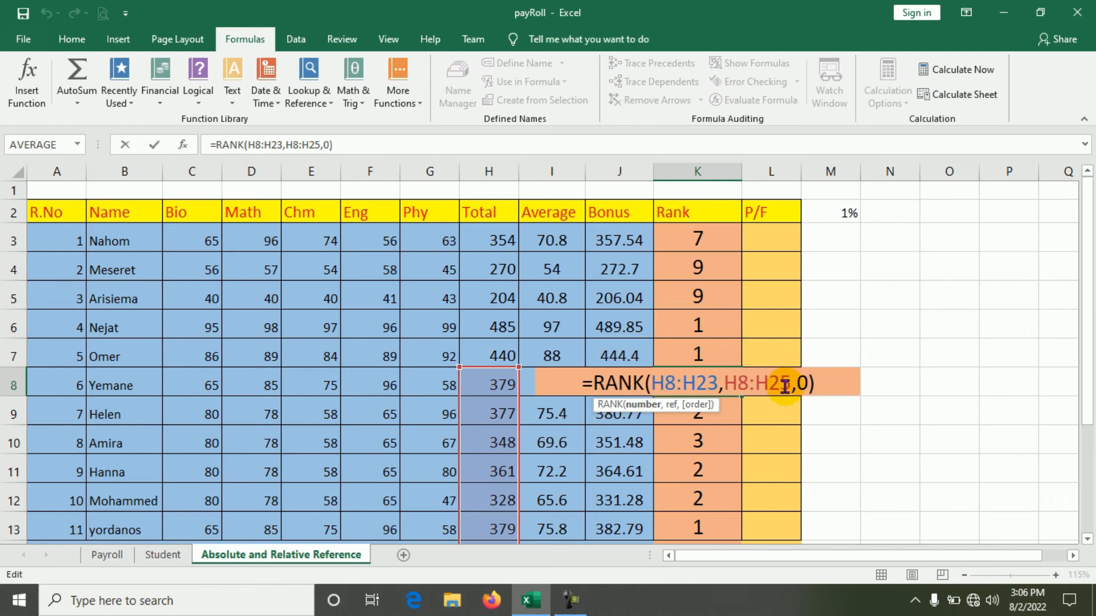
click(154, 146)
Step: Make the H3:H20 range in K3's rank formula absolute so that it reads =RANK(H3:H18,$H$3:$H$20,0)
double_click(696, 238)
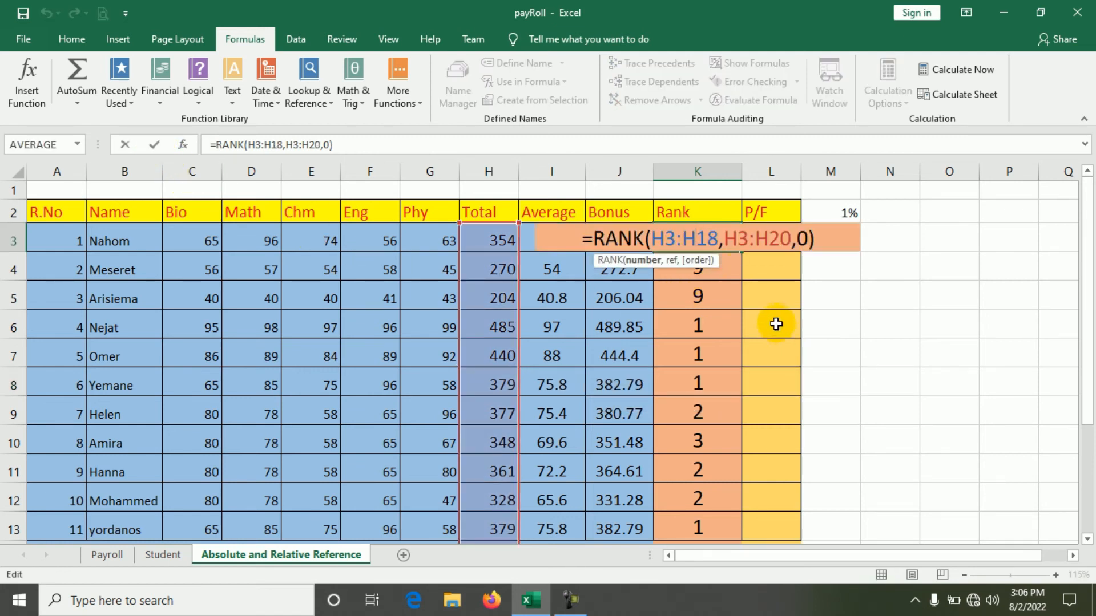
click(734, 239)
click(726, 238)
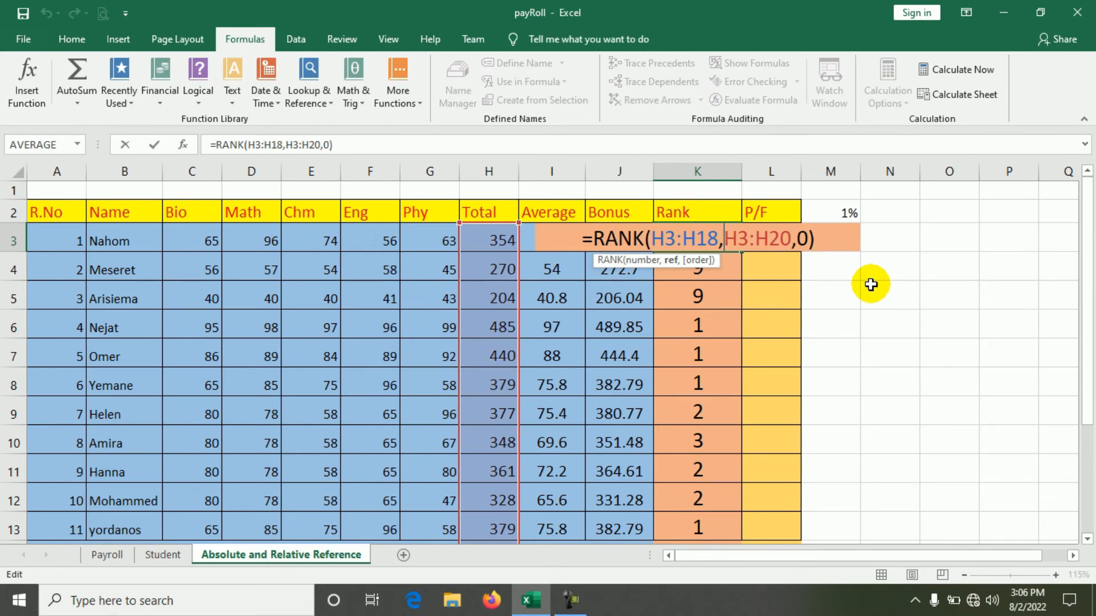
key(F4)
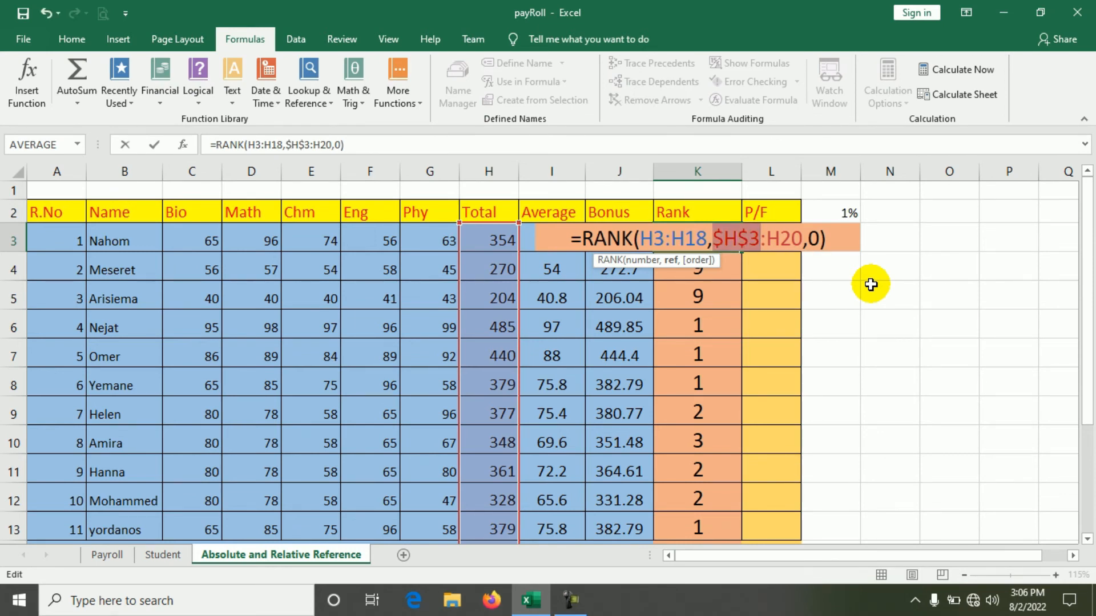
click(772, 238)
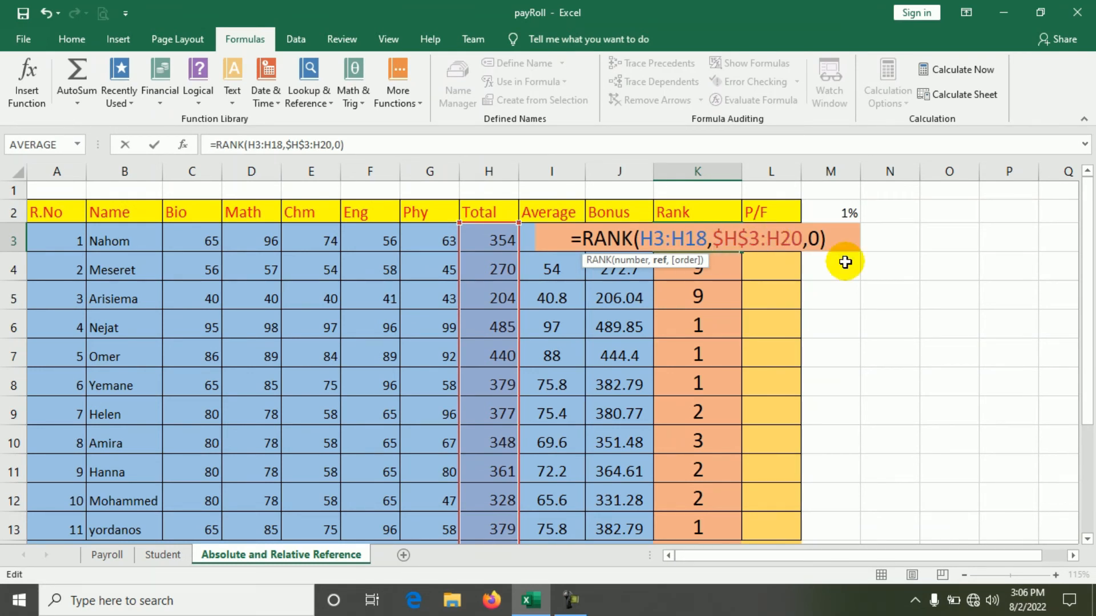
key(F4)
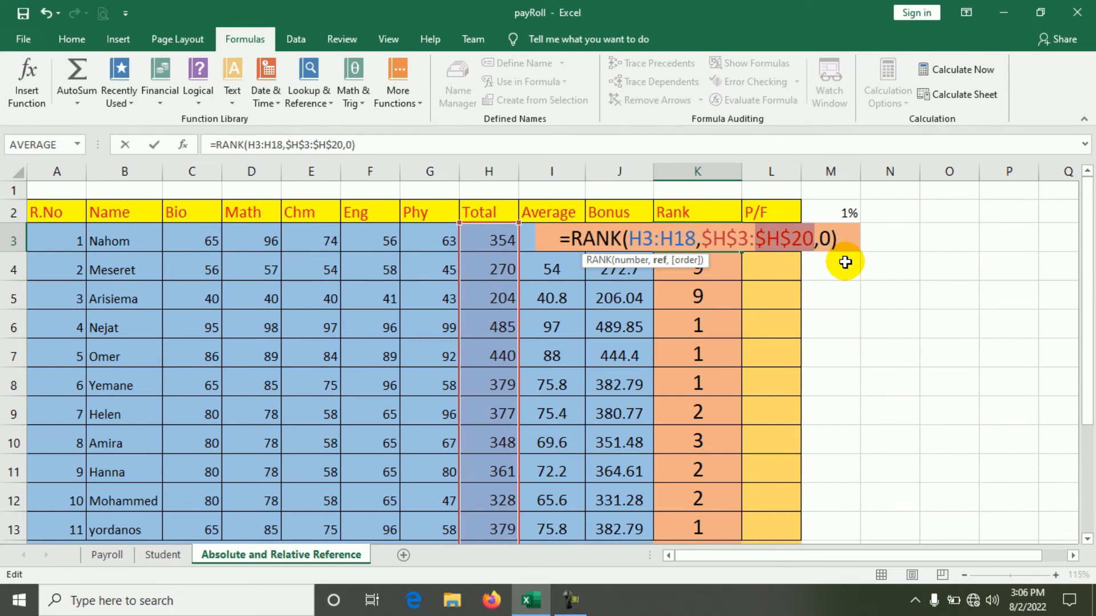
key(Return)
Step: Fill the rank formula with the absolute $H$3:$H$20 range from K3 down to K13
click(721, 242)
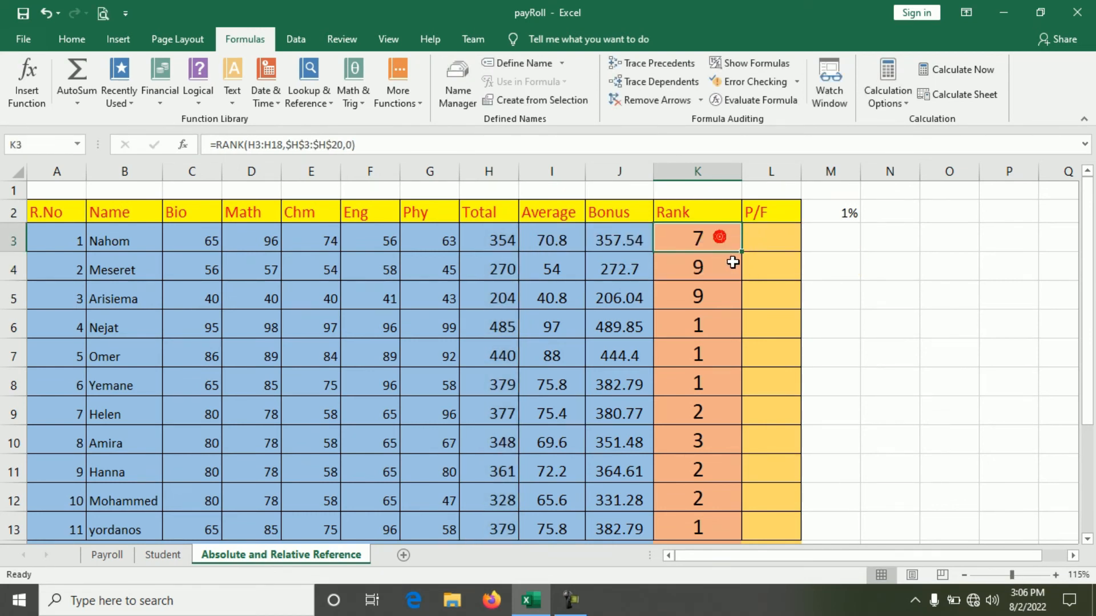
double_click(740, 250)
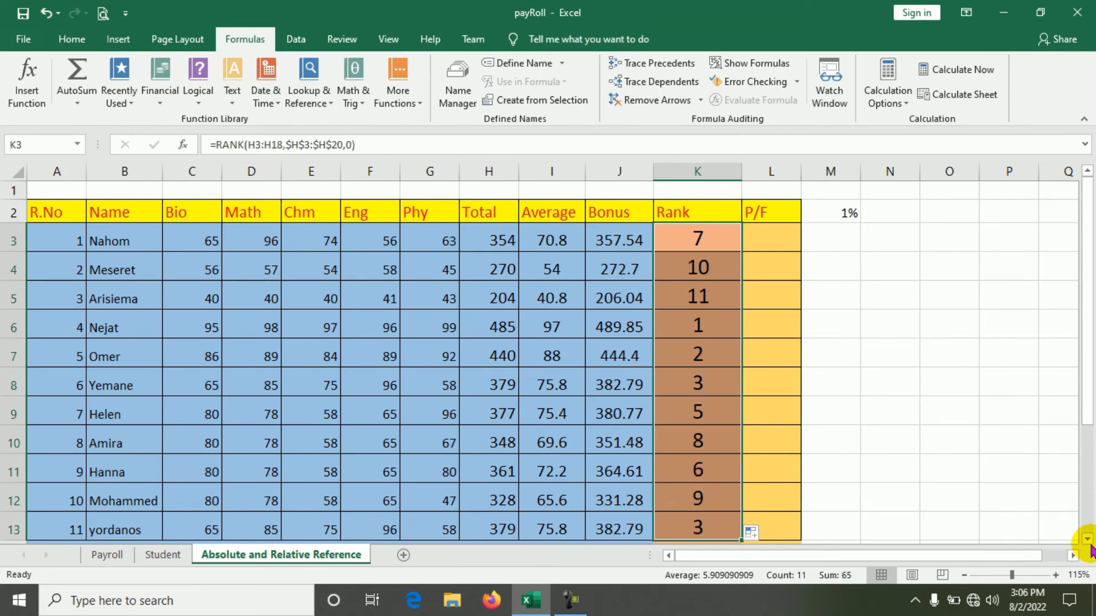
click(1088, 540)
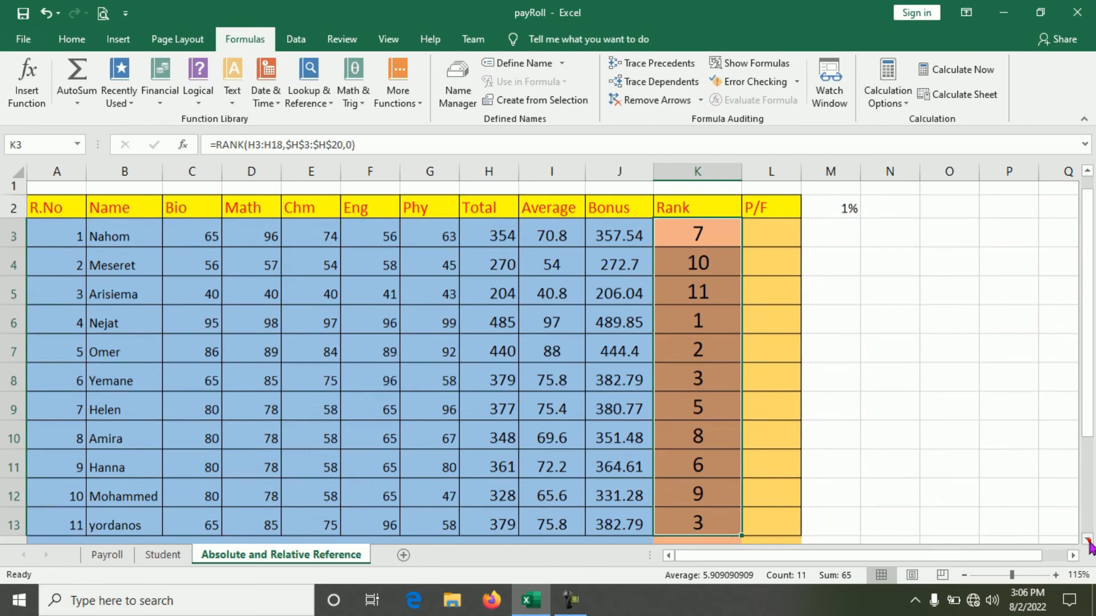
Step: Highlight the two tied rank cells K8 and K13 with a yellow fill
click(621, 517)
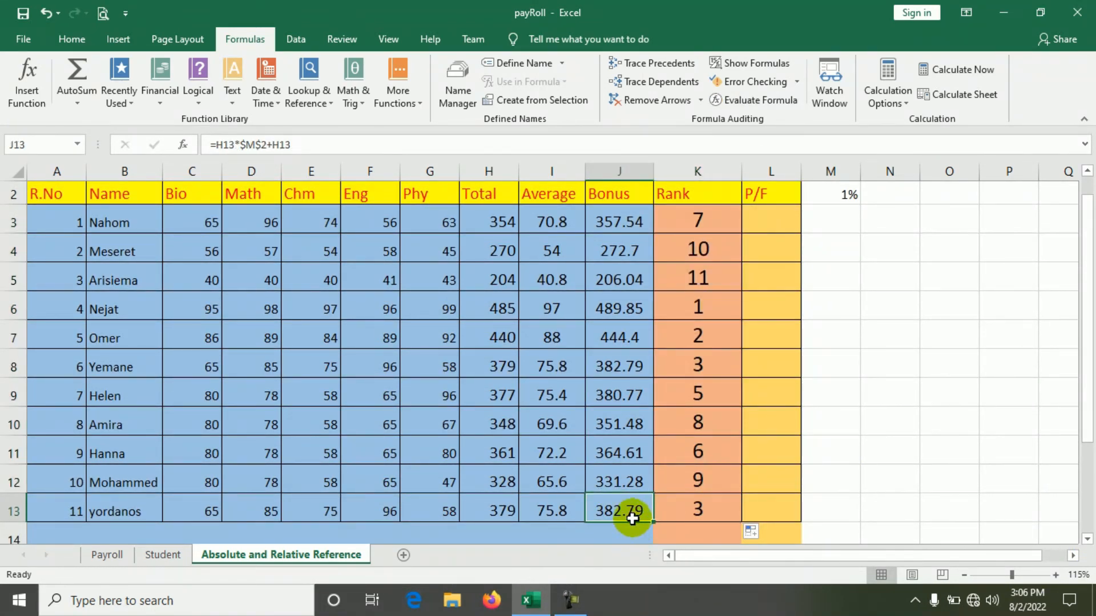
click(680, 364)
click(71, 39)
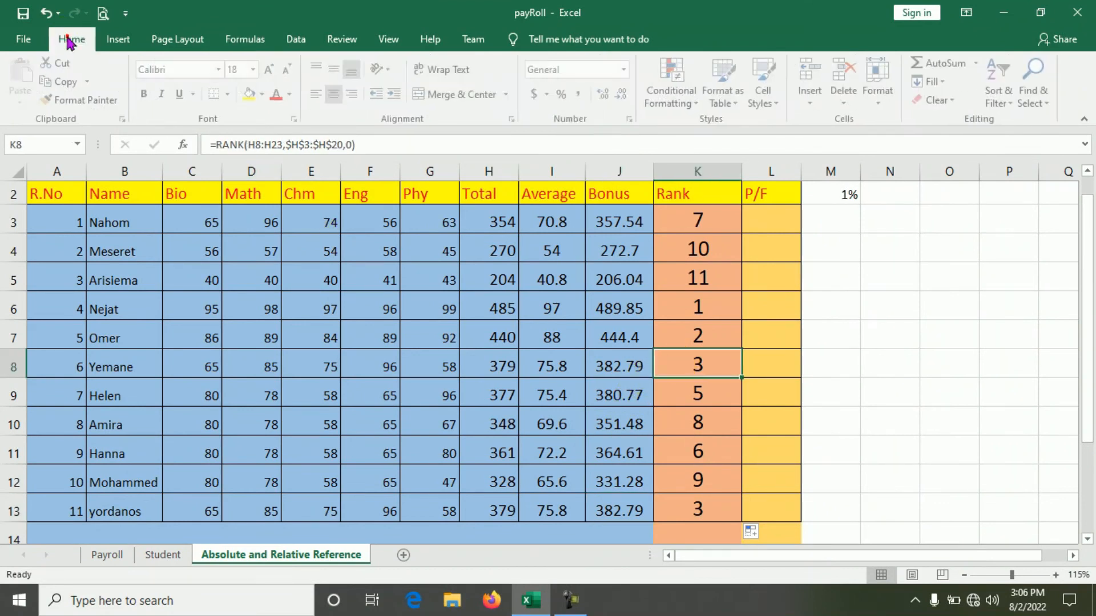
click(252, 94)
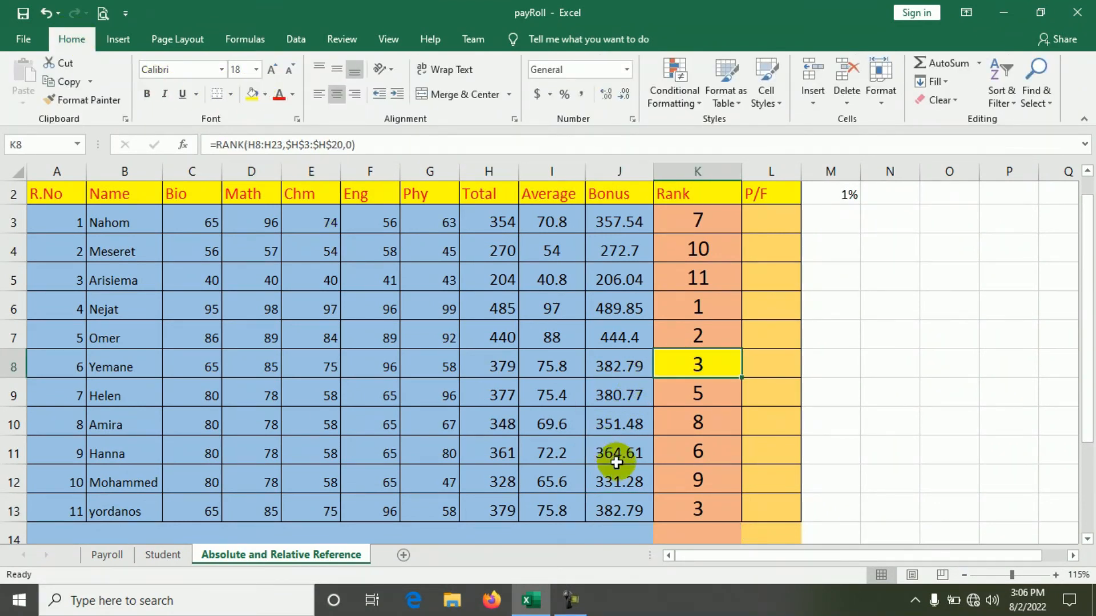
click(697, 507)
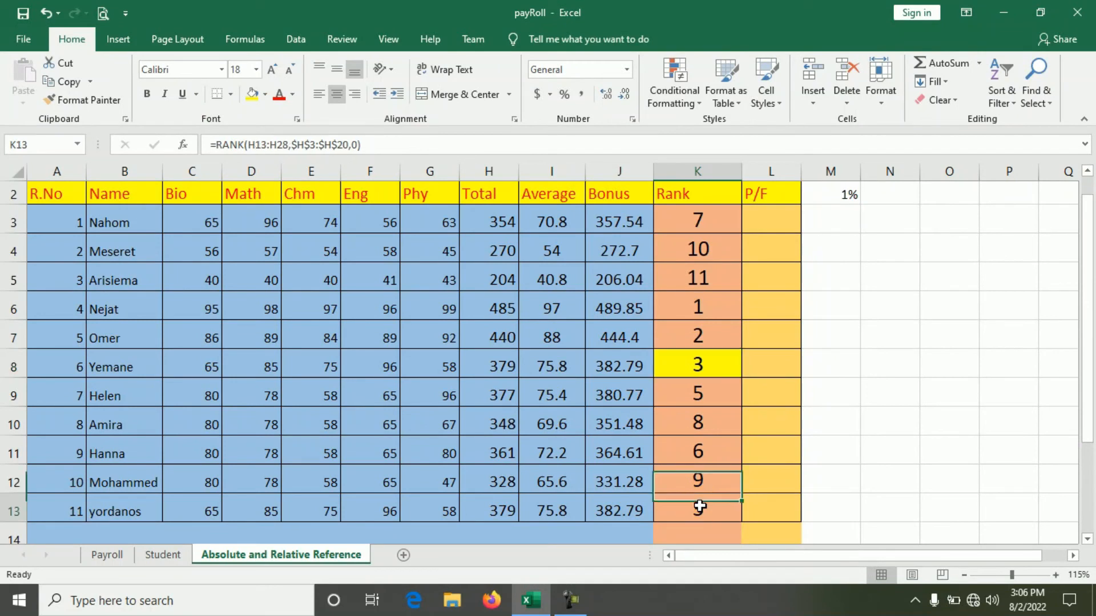
click(252, 94)
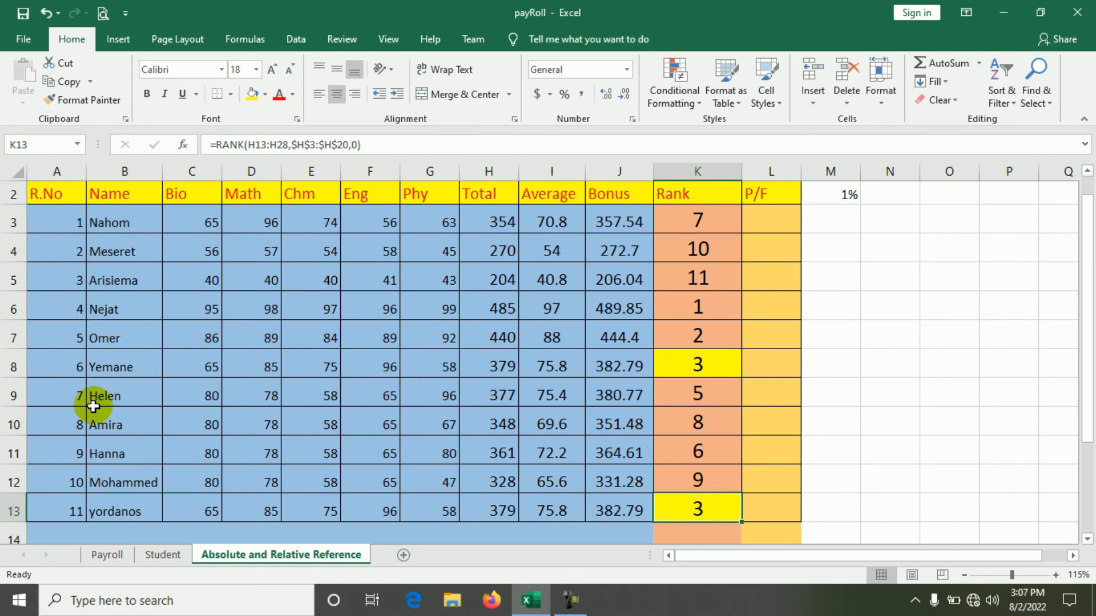
Step: Enter a twelfth student's marks in row 14: Bio 92, Math 87, Chm 95, Eng 96 and Phy 97
click(192, 528)
click(192, 529)
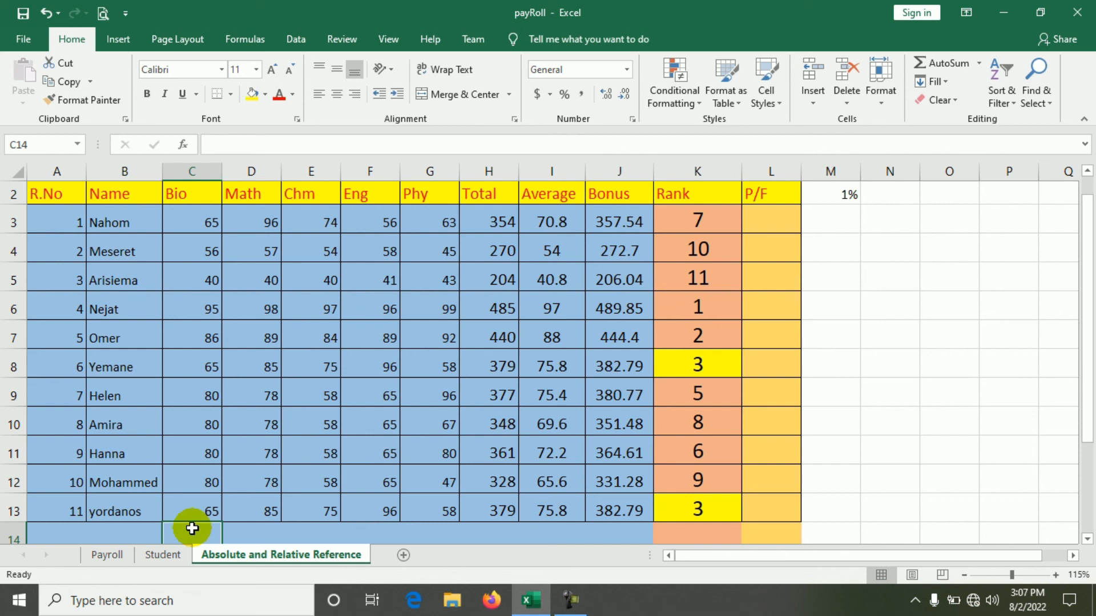
text(92)
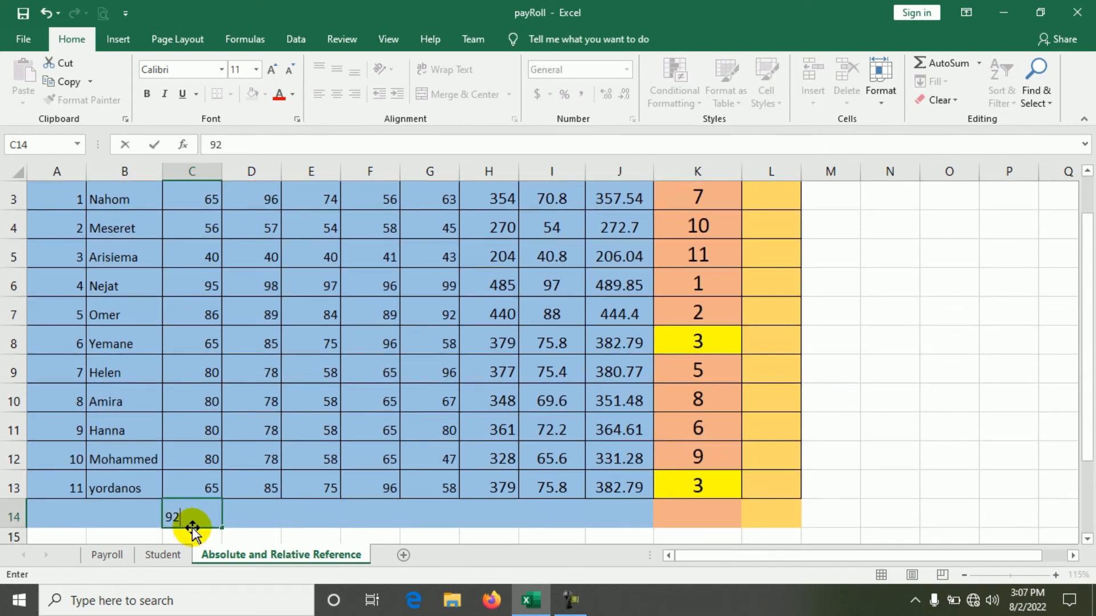
key(Tab)
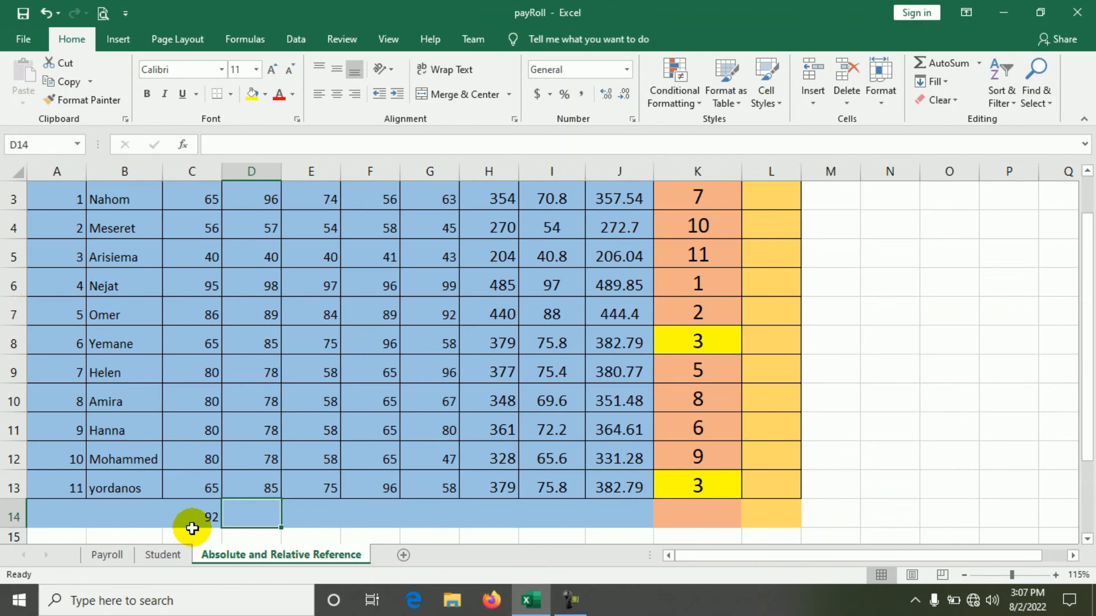
text(87)
key(Tab)
text(95)
key(Tab)
text(96)
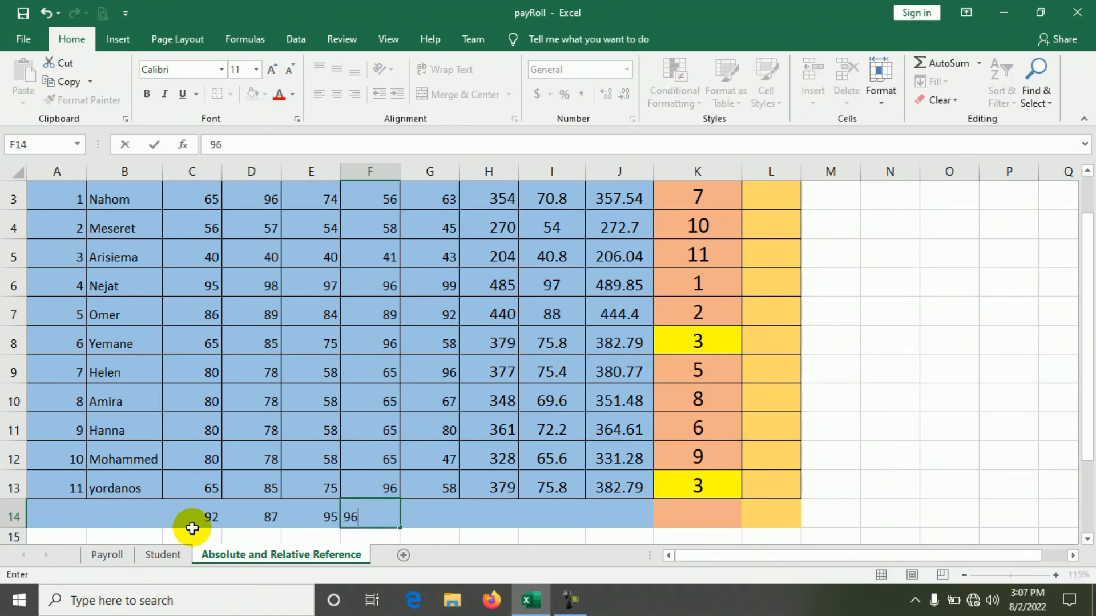
key(Tab)
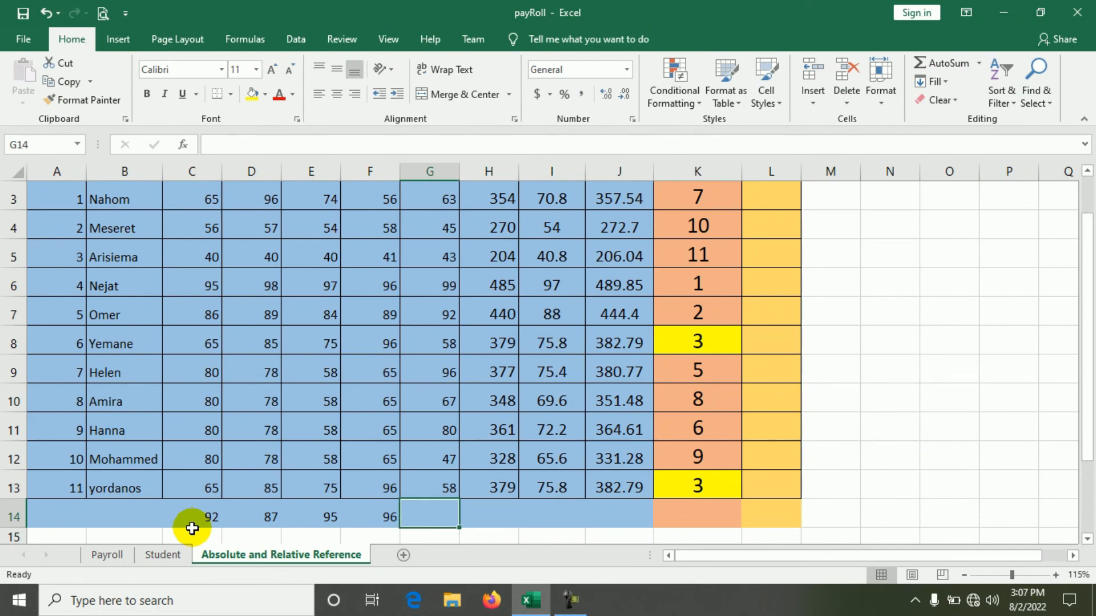
text(97)
key(Tab)
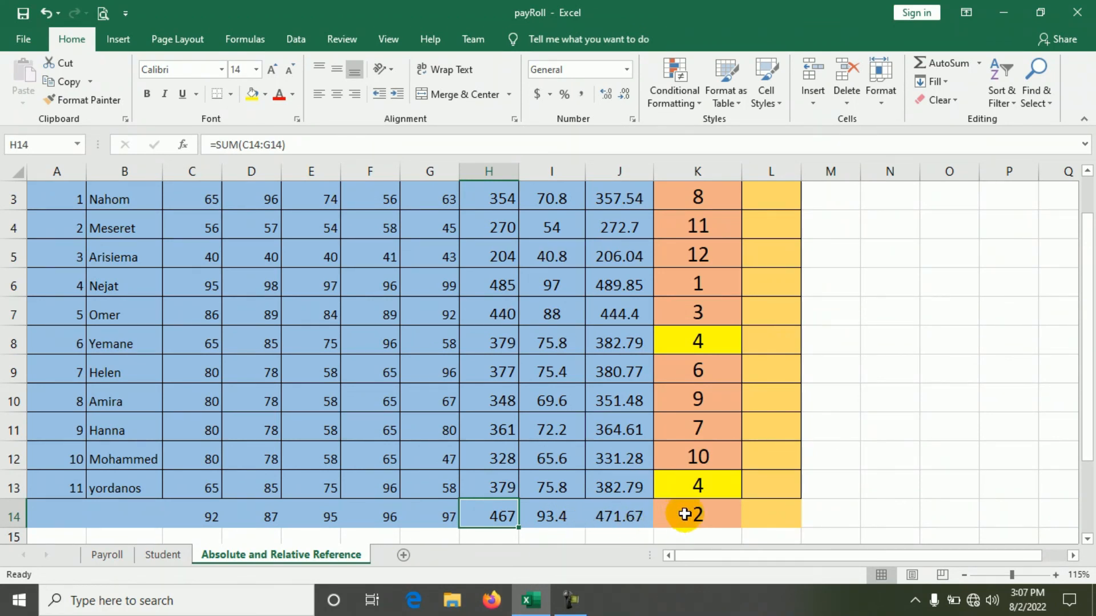
scroll(685, 514, up, 1)
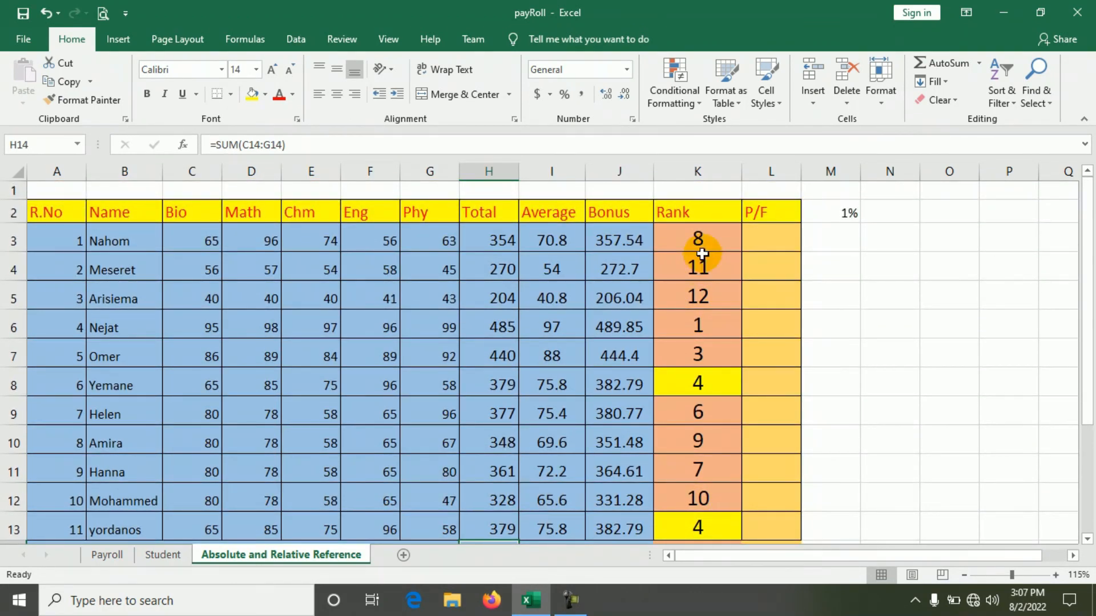